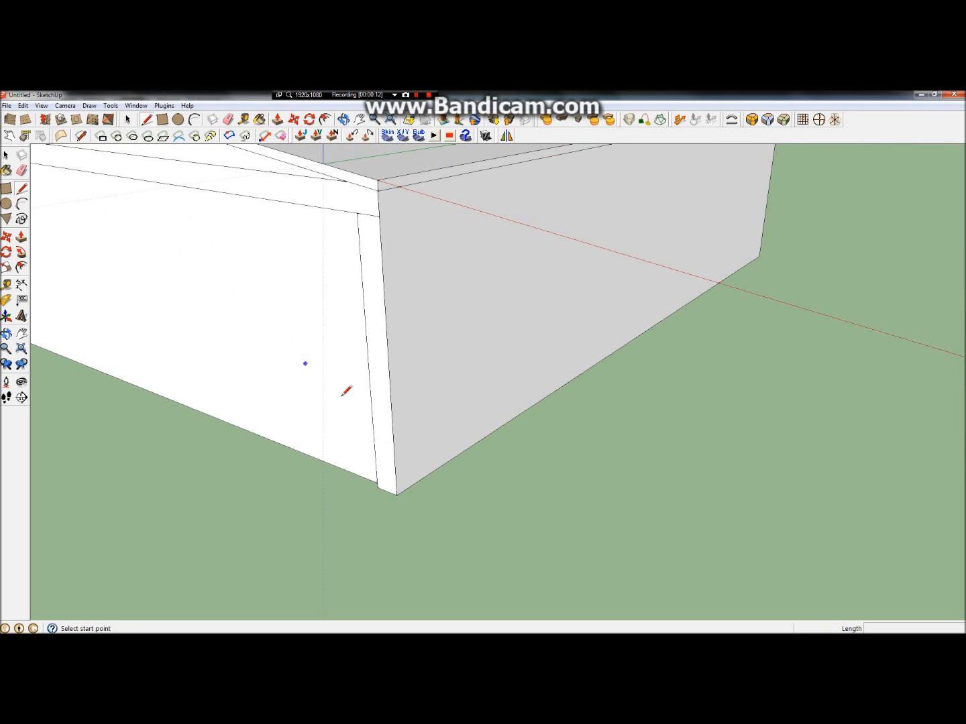
left_click(398, 493)
scroll(433, 507, "down", 5)
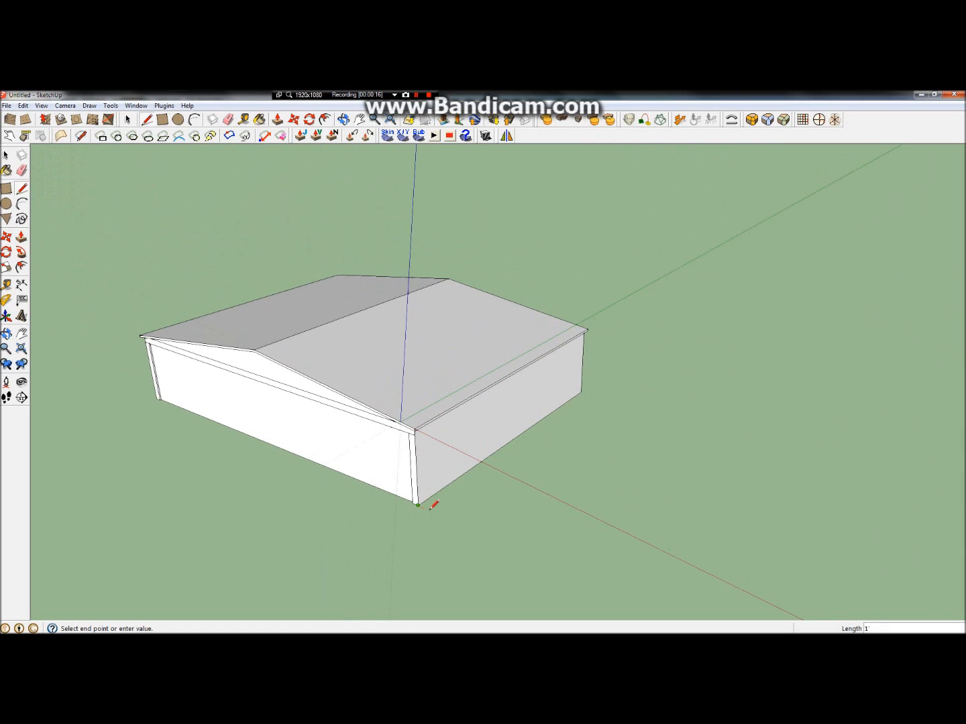
left_click(478, 538)
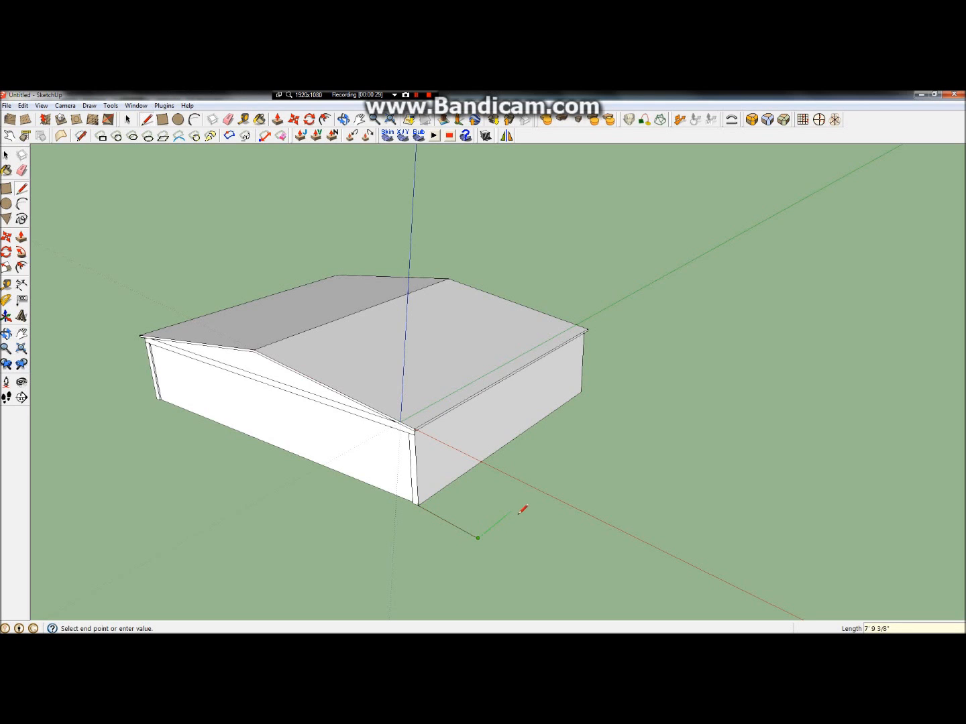
left_click(558, 474)
left_click(503, 446)
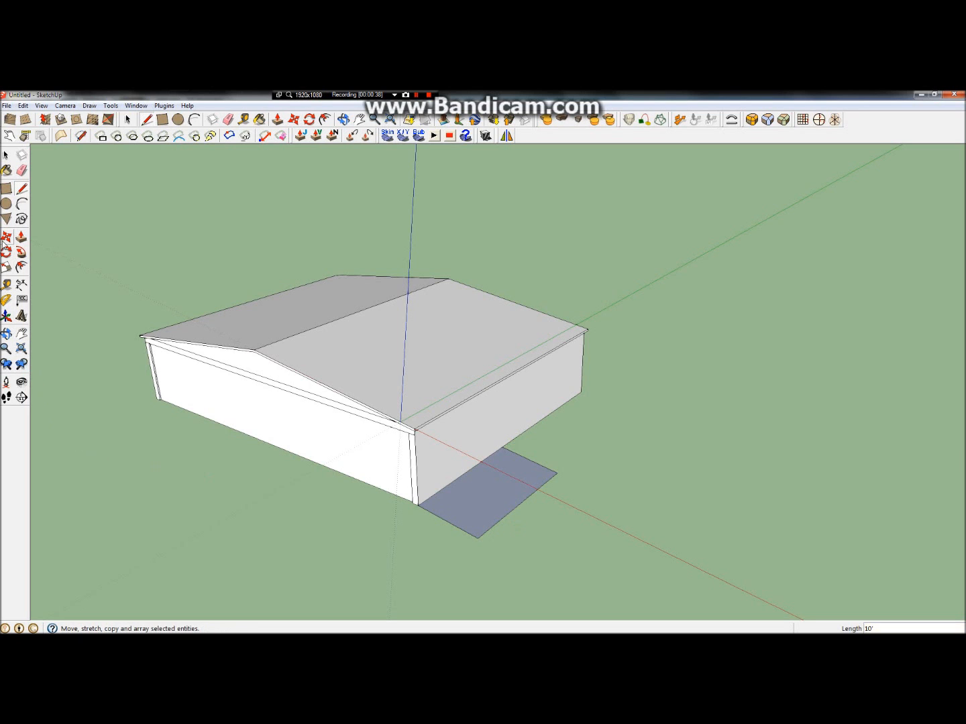
left_click(21, 237)
left_click(485, 508)
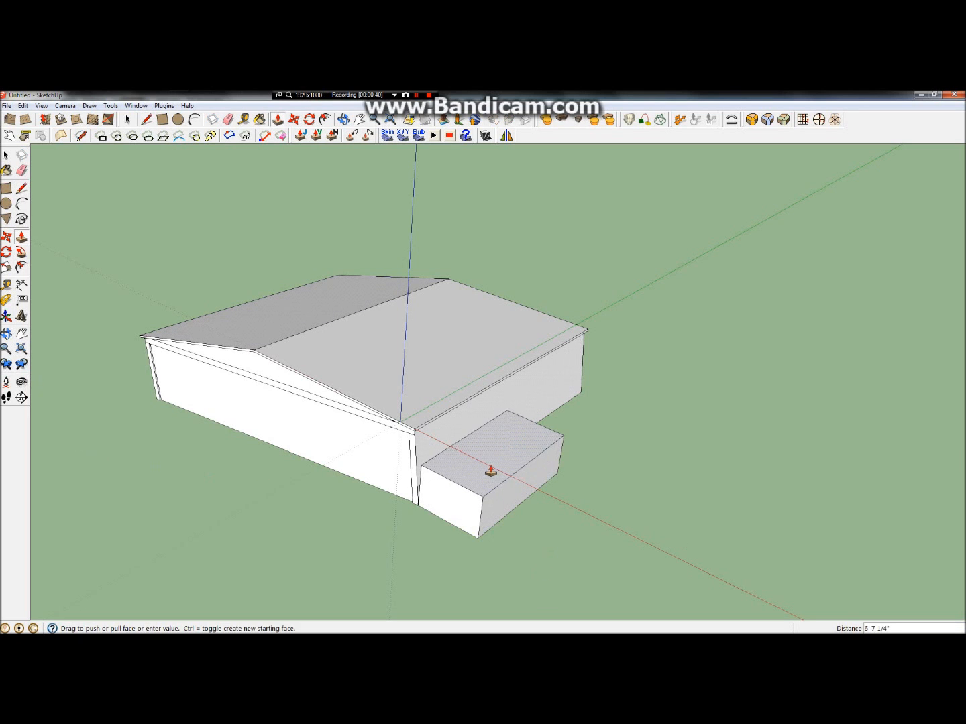
left_click(490, 472)
key("ctrl+z")
key("ctrl+z")
key("ctrl+z")
key("ctrl+z")
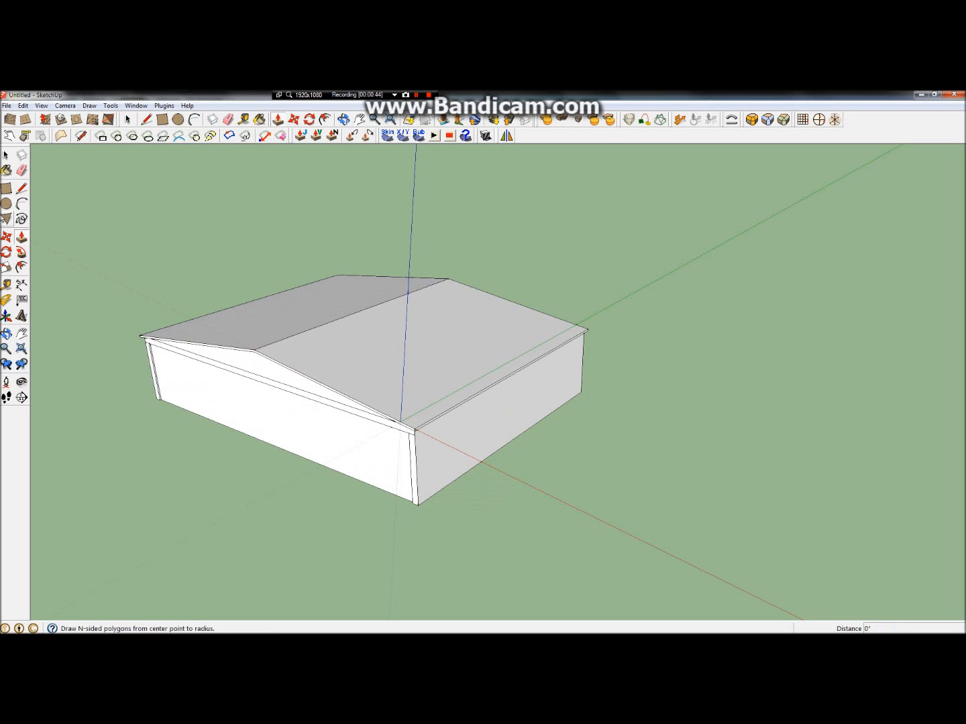
- Reposition the drawing axes with the origin on the front wall's base edge and the red axis running along that edge
left_click(6, 316)
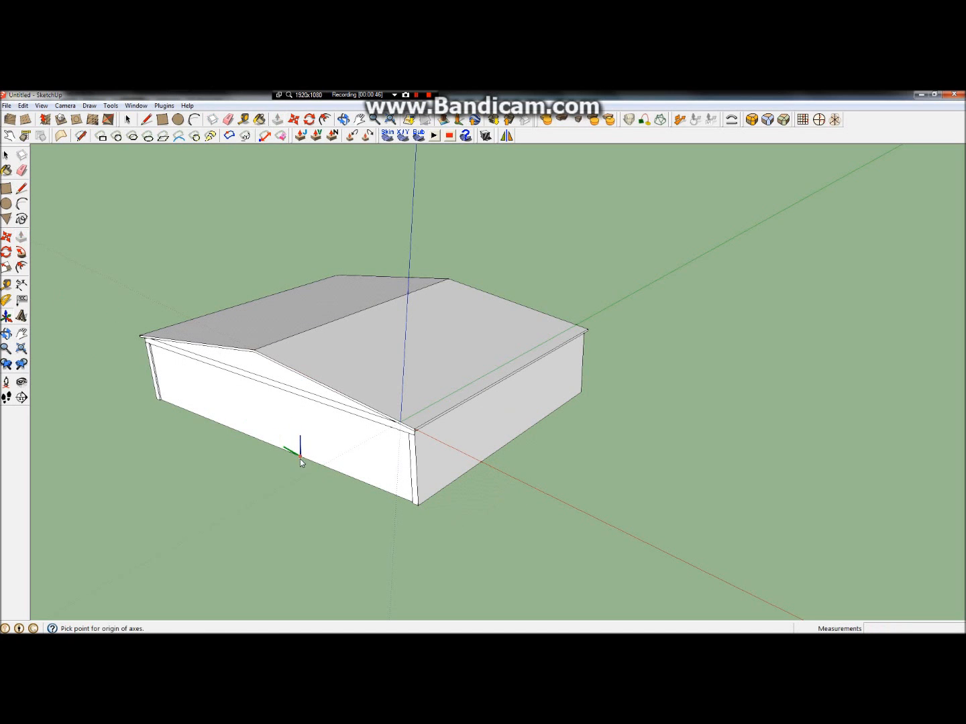
left_click(303, 459)
double_click(346, 473)
- Outline a 10' by 20' rectangle on the ground against the side wall, starting from the building's front corner
left_click(21, 190)
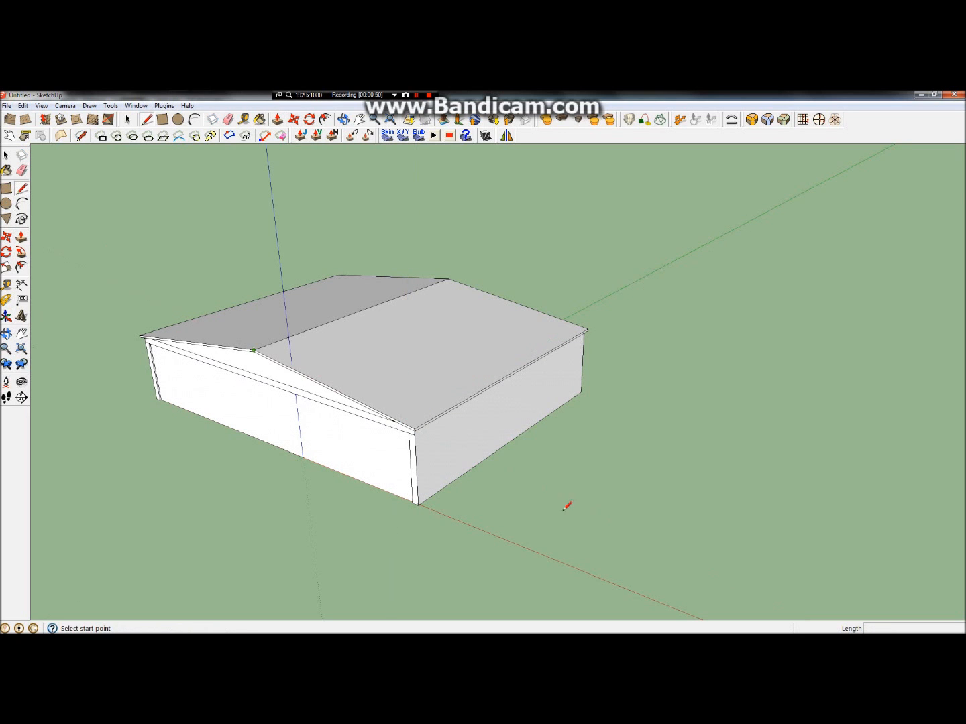
scroll(424, 501, "up", 5)
left_click(418, 505)
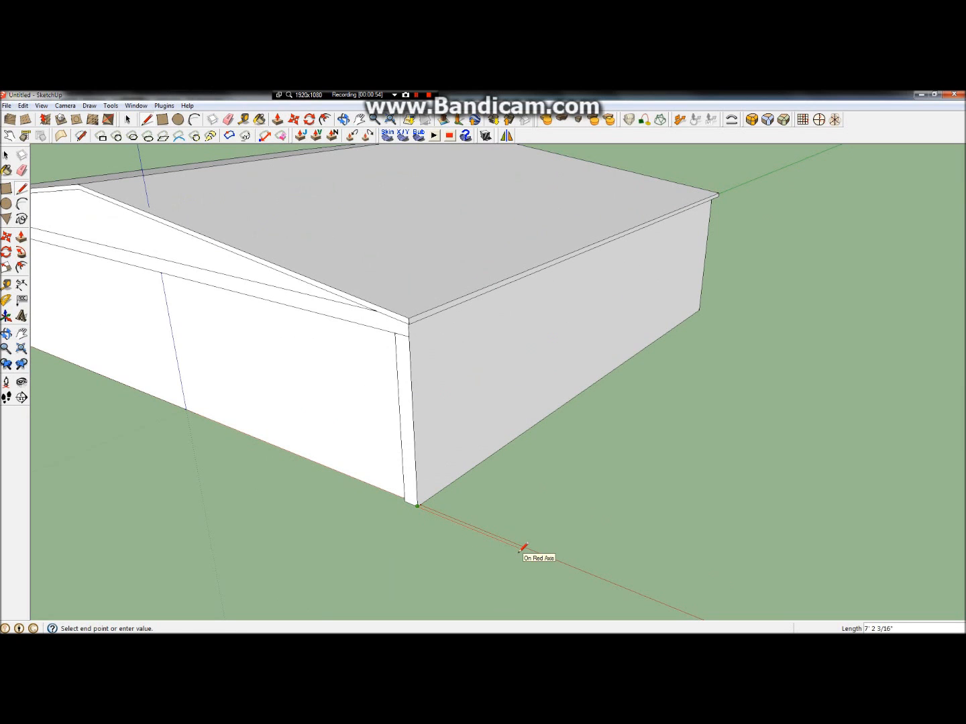
left_click(565, 566)
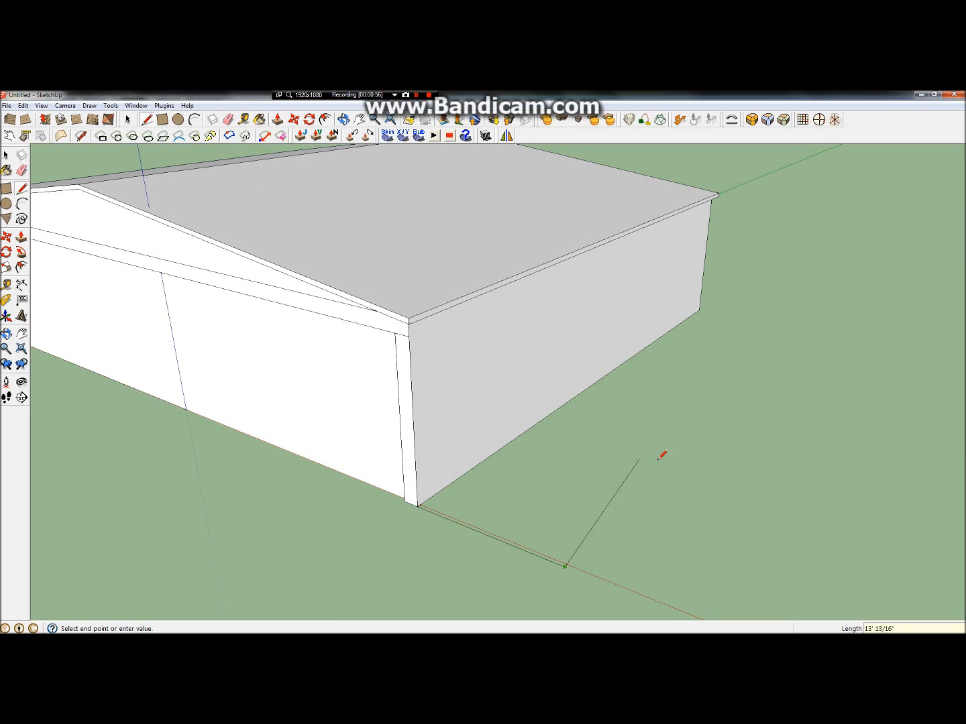
left_click(703, 424)
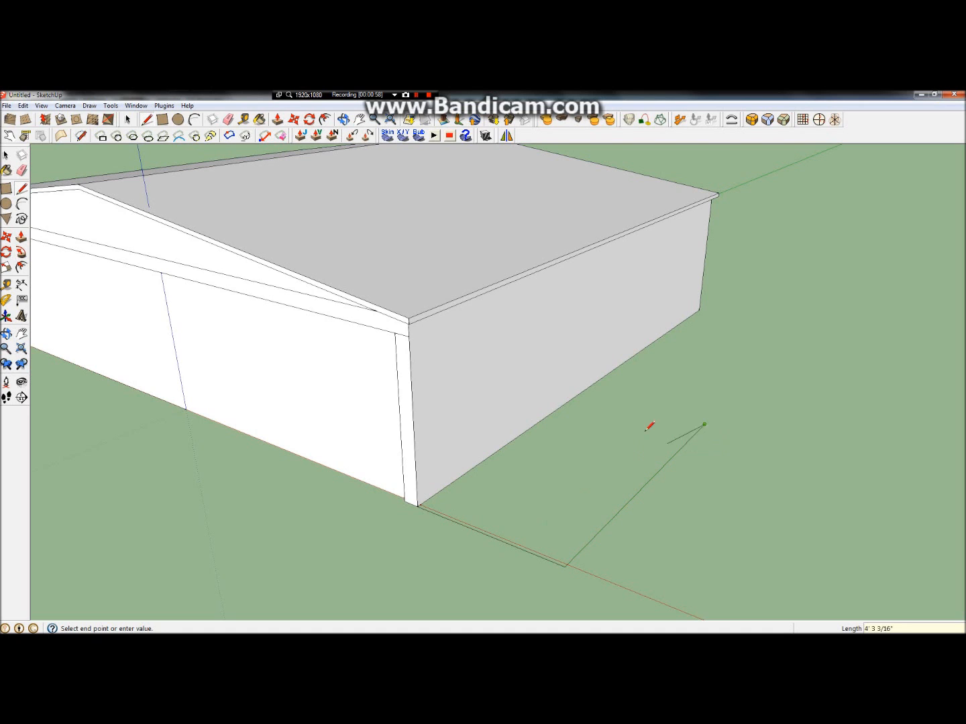
left_click(583, 392)
- Extrude the ground rectangle upward 7' with Push/Pull to form the side annex
left_click(21, 236)
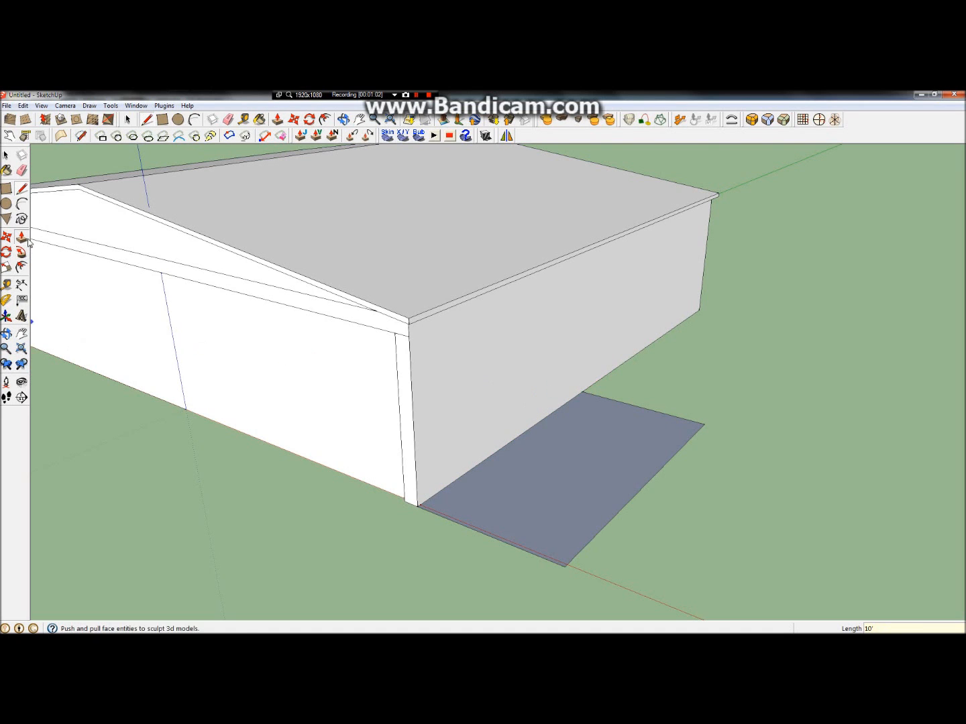
left_click_drag(597, 486, 567, 374)
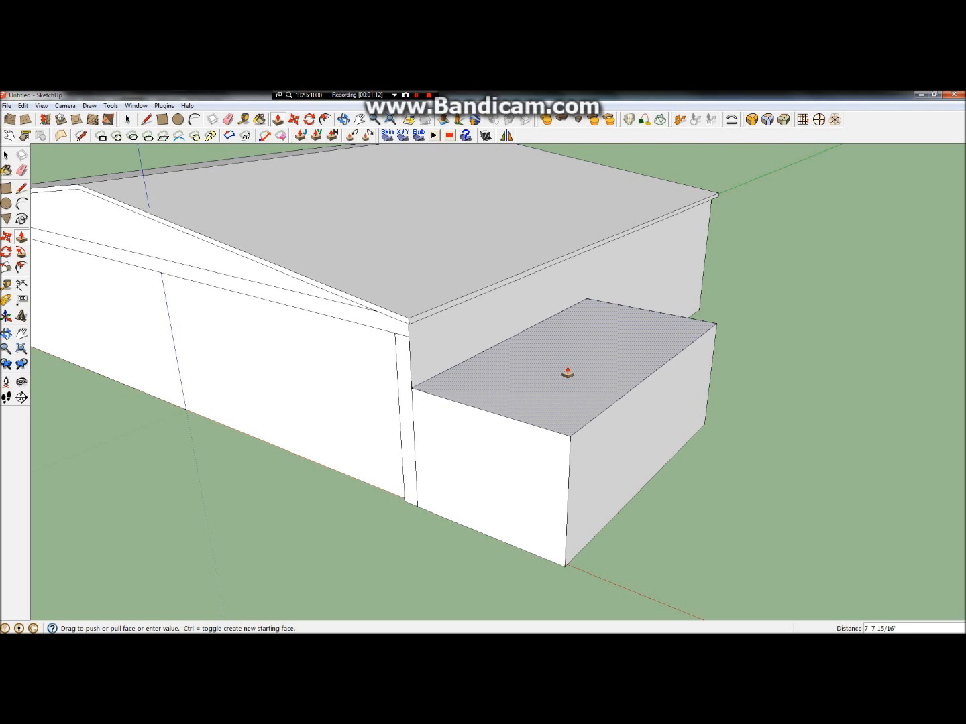
type("7'")
key("Return")
- Move the annex's outer top edge straight down 1' to slope its roof away from the main building
key("space")
left_click(592, 434)
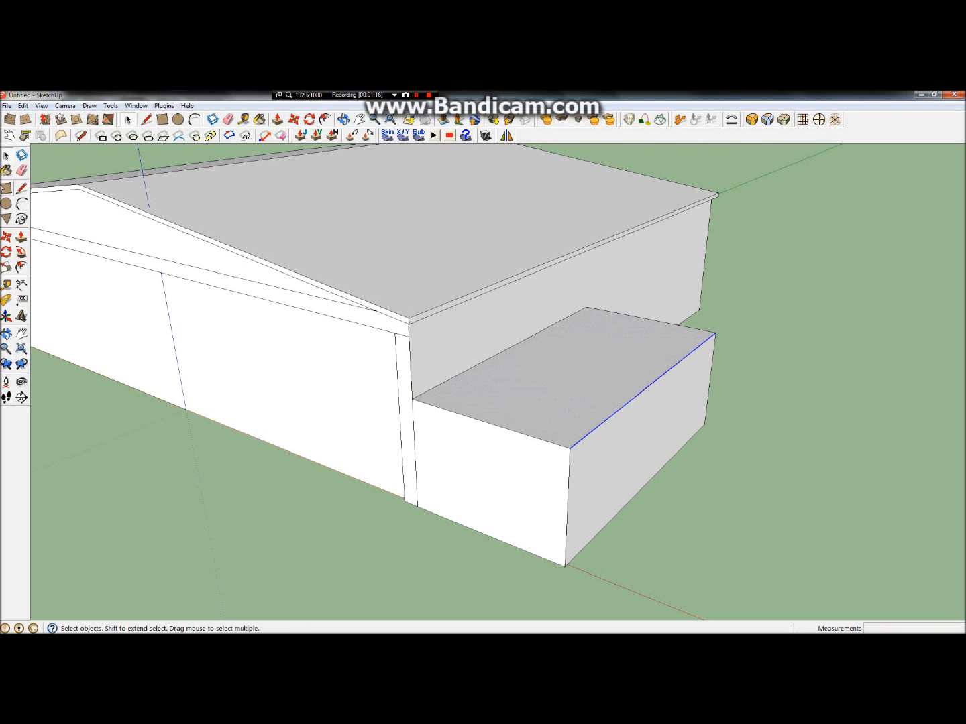
left_click(6, 237)
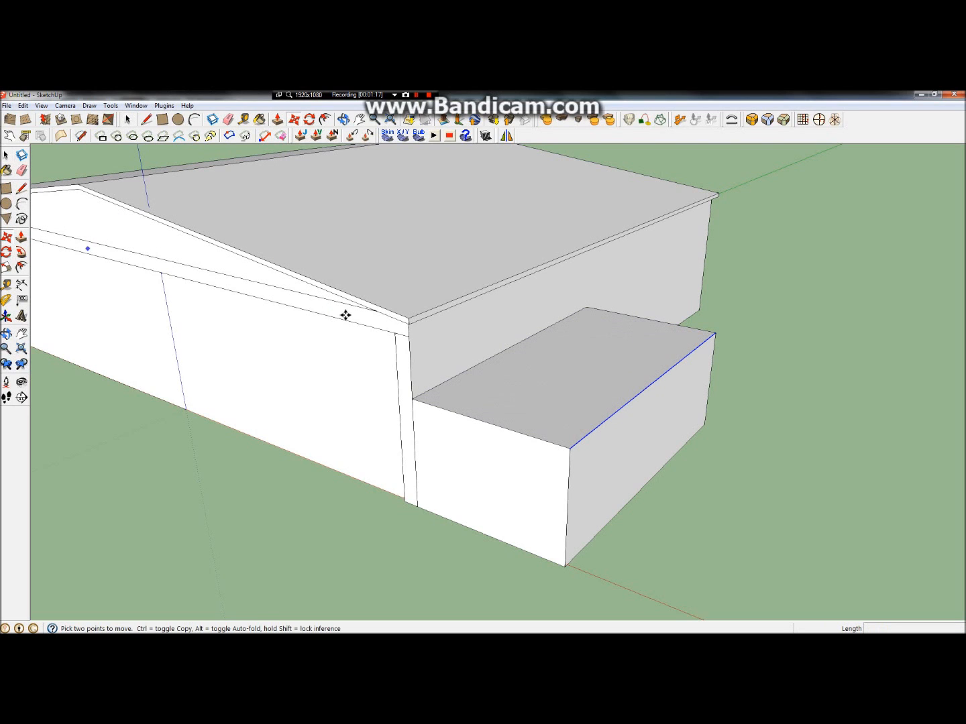
left_click(632, 402)
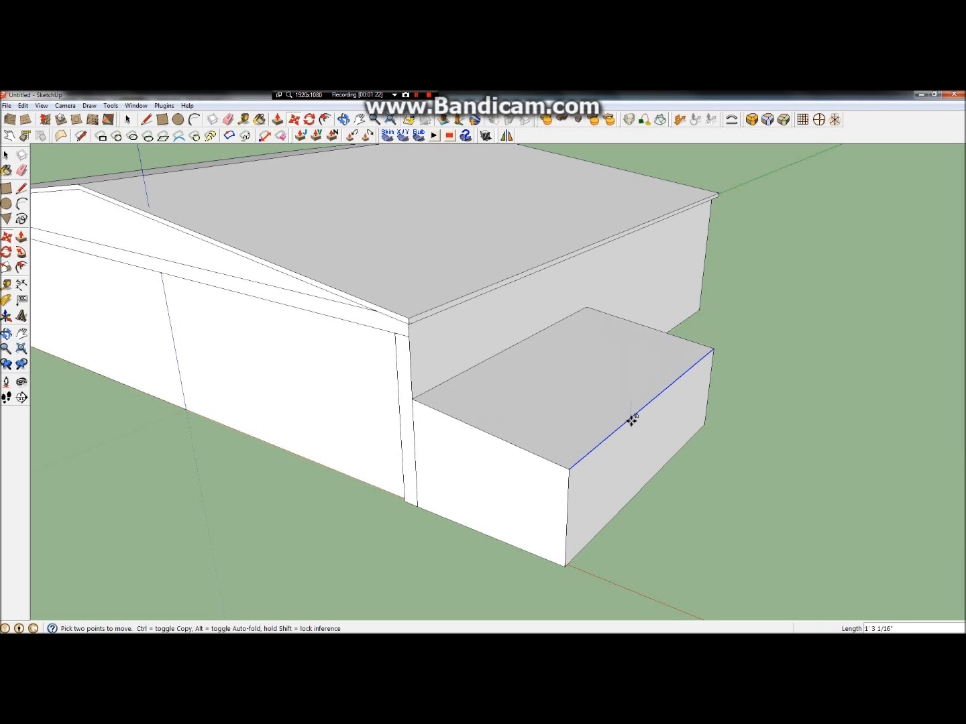
left_click(632, 421)
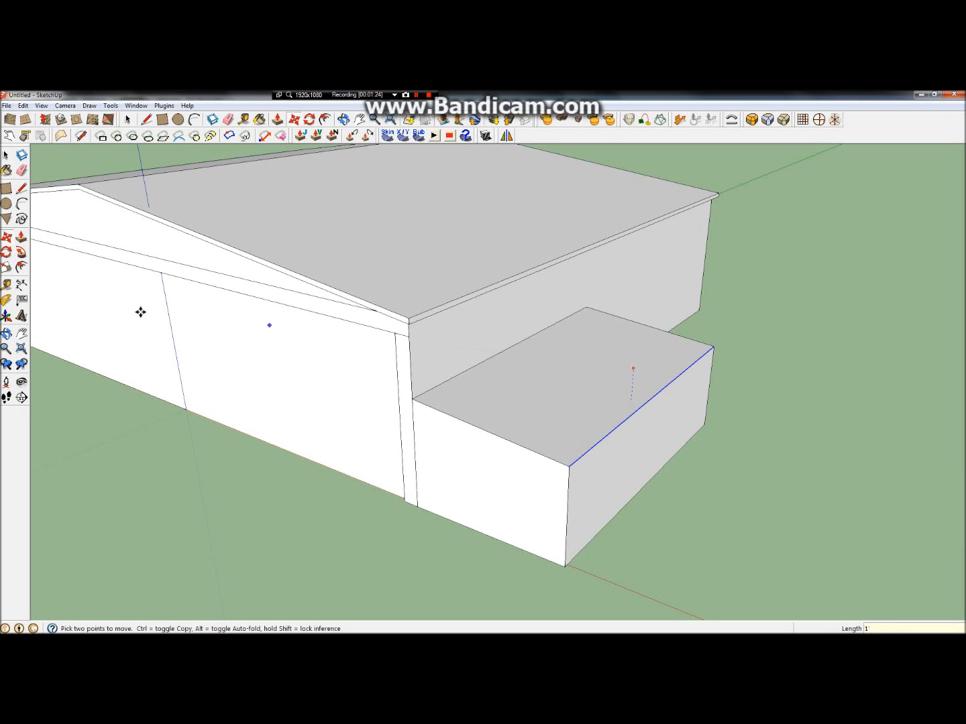
- Draw a short line along the base of the annex's front wall, starting at the main building's corner, to offset the door
left_click(6, 334)
left_click_drag(58, 338, 550, 348)
left_click(22, 189)
left_click(402, 493)
key("Escape")
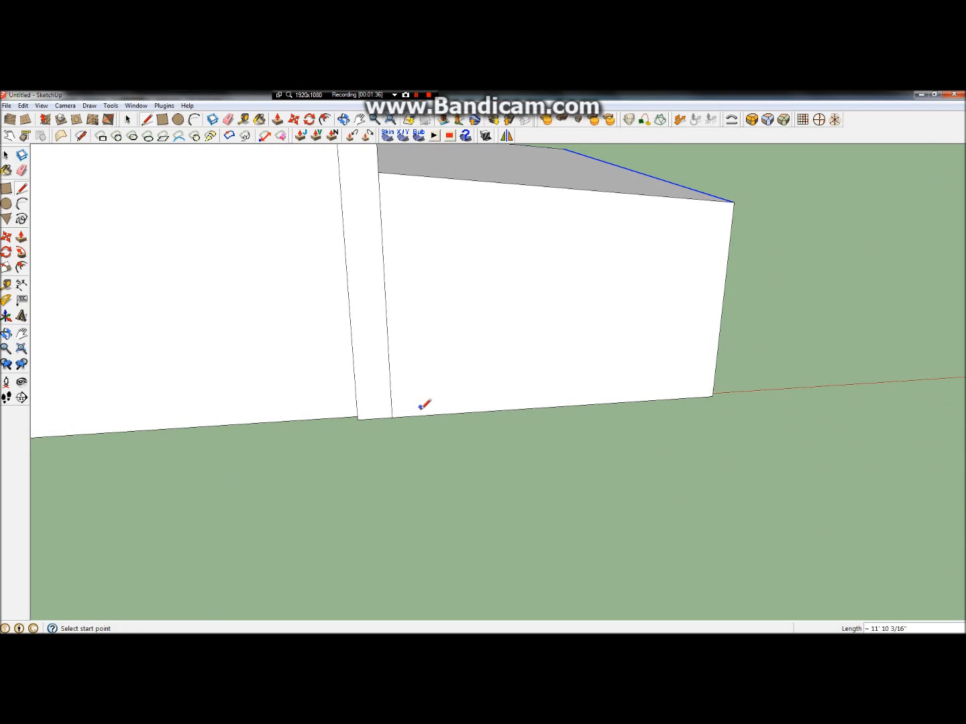
left_click(393, 417)
key("Return")
- Draw a 3' wide by 6' high door outline on the annex's front wall from the end of the offset line
left_click(409, 416)
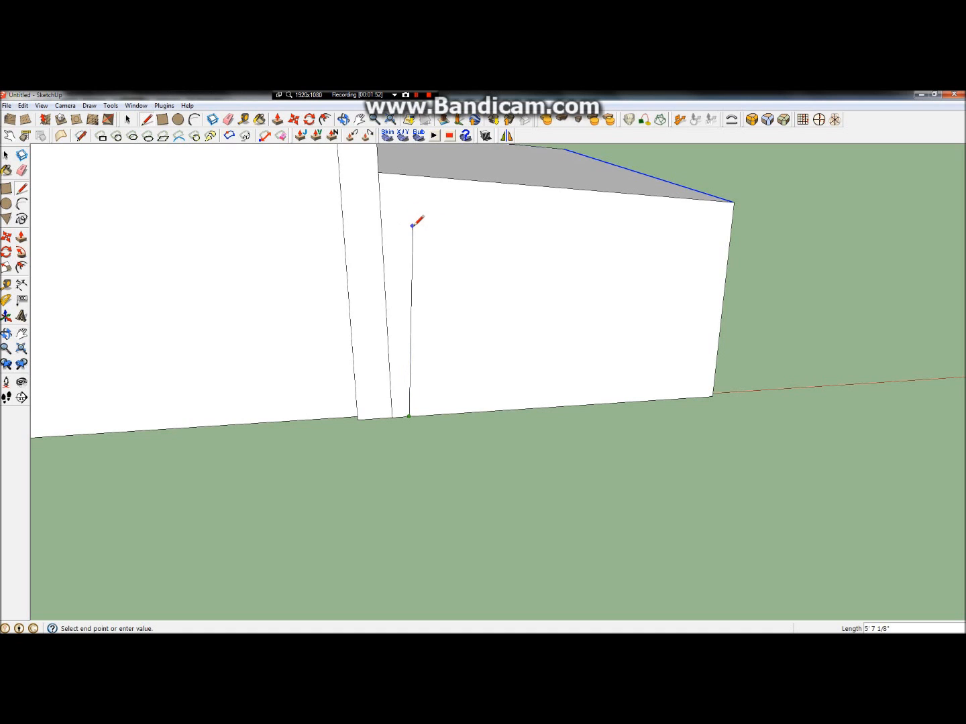
key("Escape")
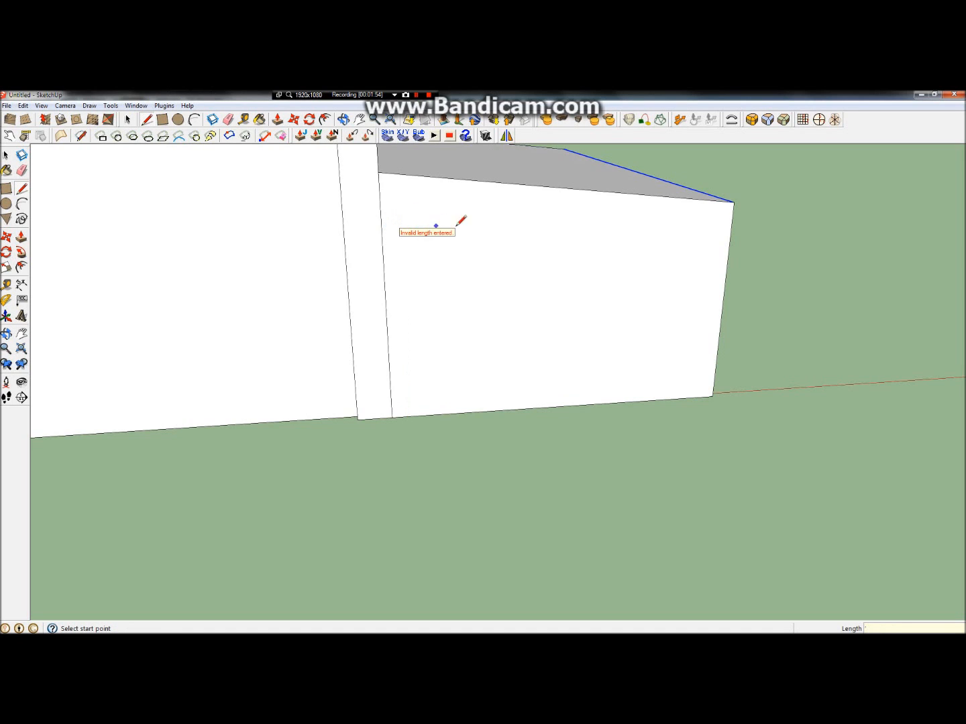
left_click(408, 416)
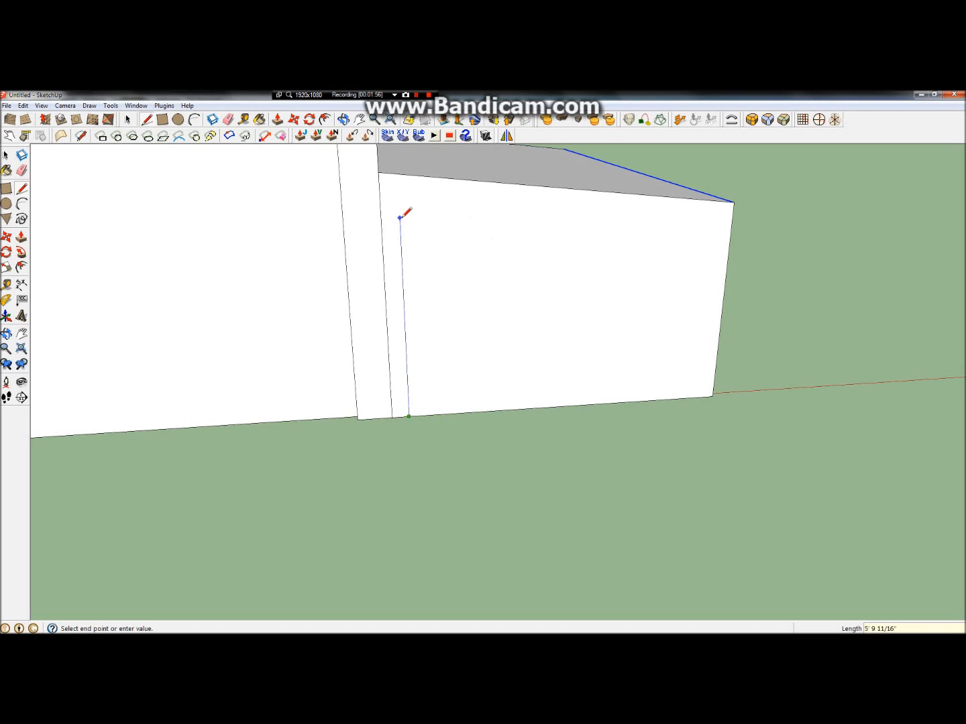
type("6")
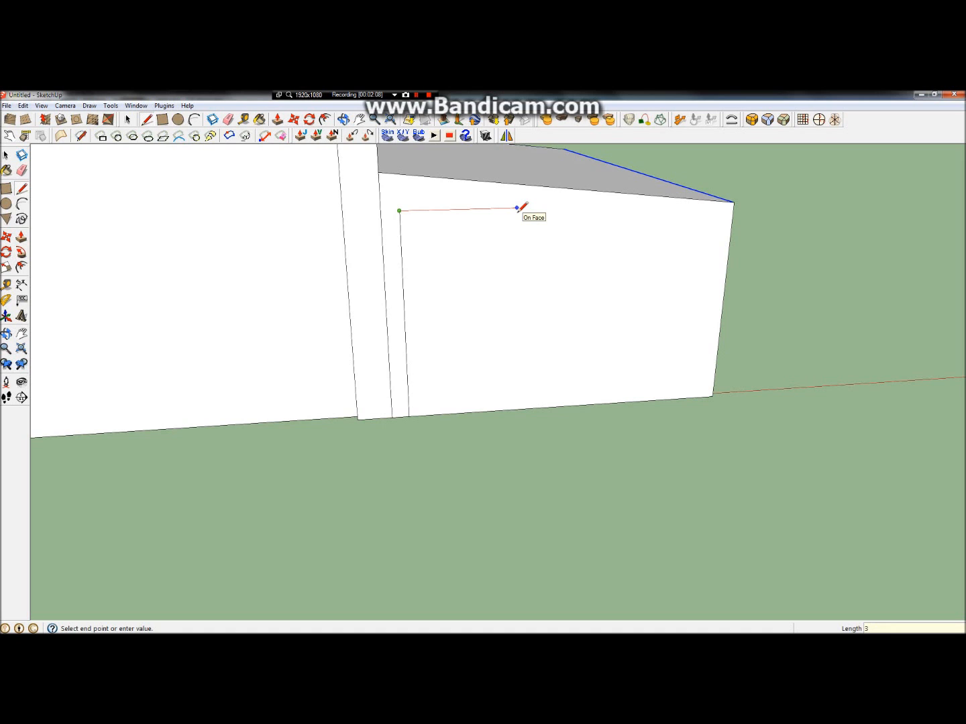
left_click(510, 208)
left_click(510, 409)
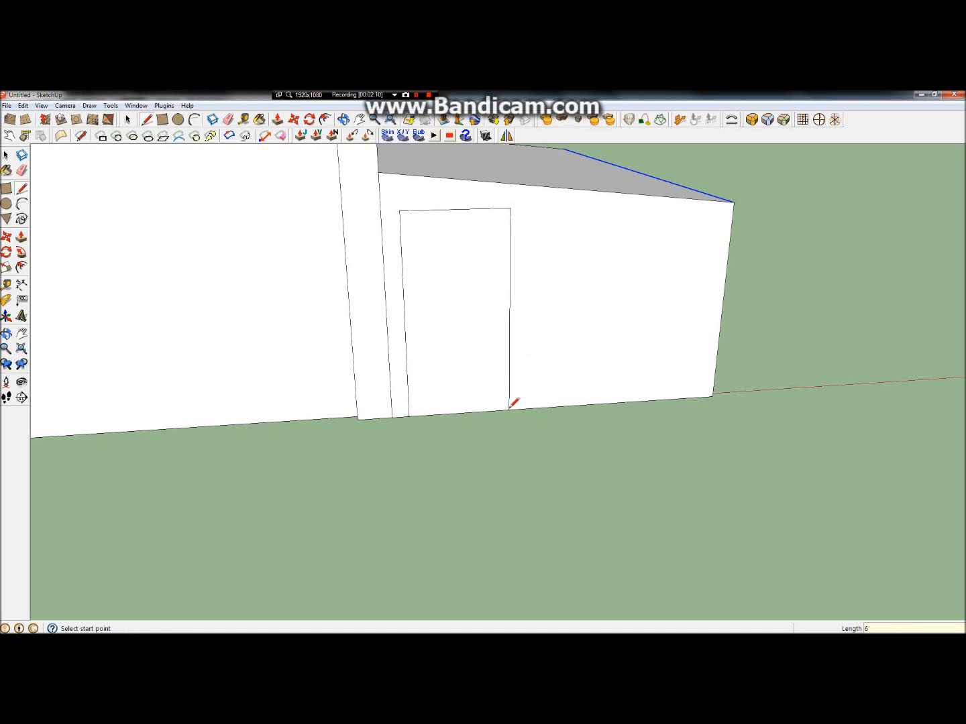
- Push the door face 3" into the annex's front wall
left_click(22, 237)
left_click(454, 321)
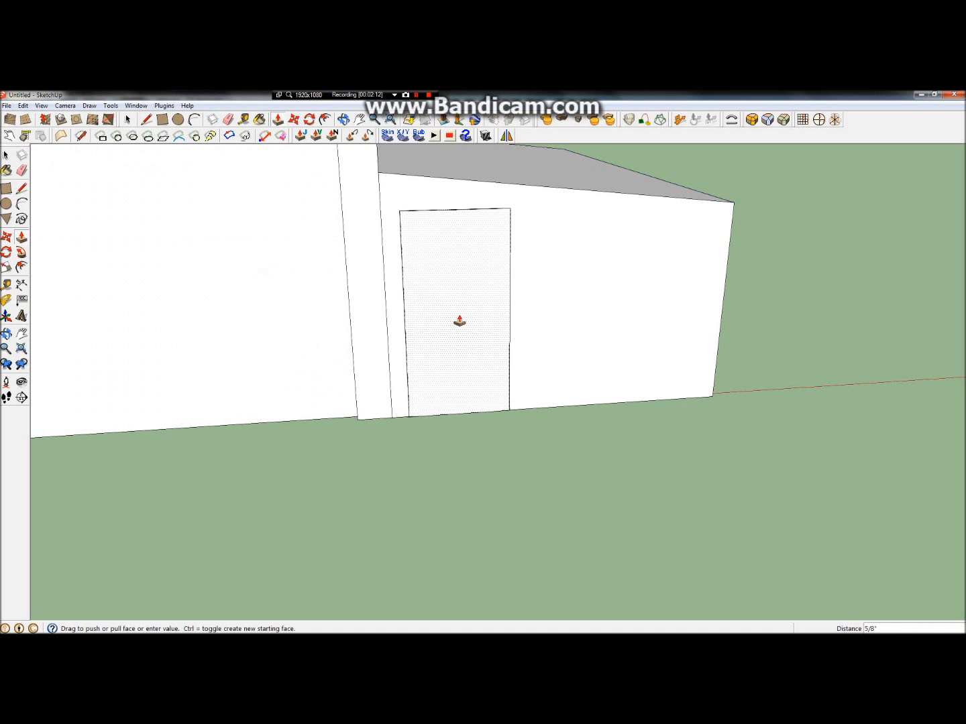
scroll(459, 315, "up", 5)
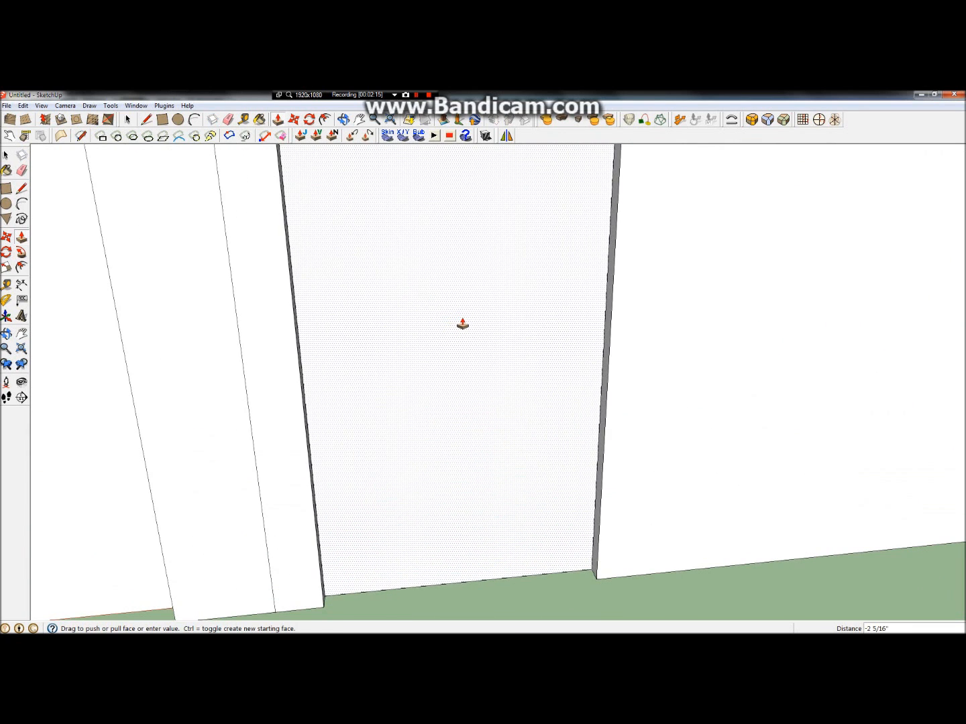
key("Return")
scroll(462, 329, "down", 8)
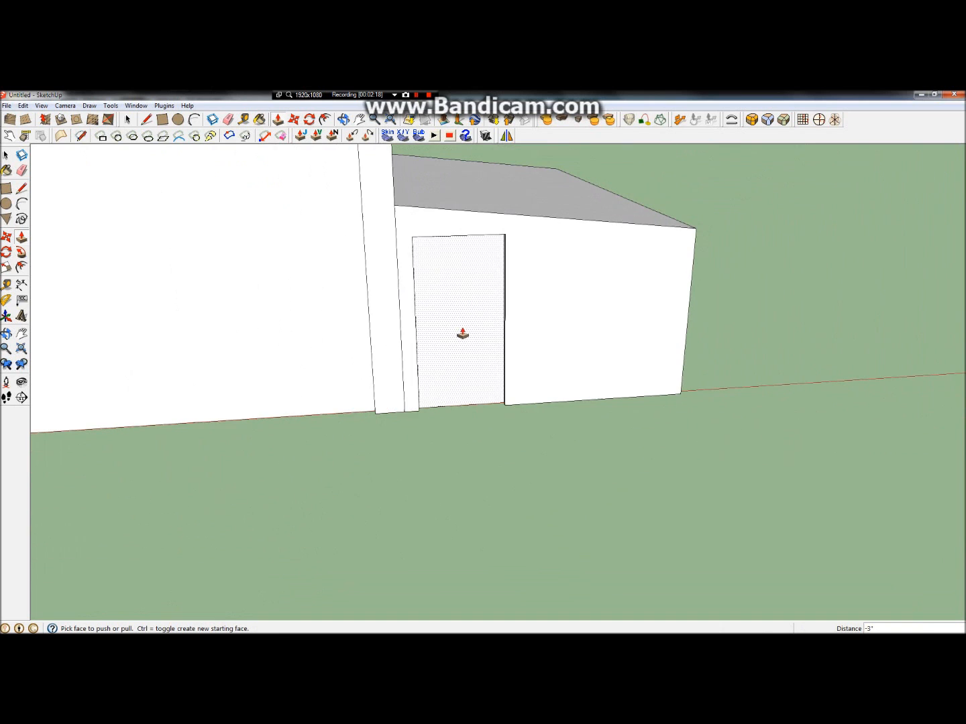
- Draw a horizontal midline across the annex's long outer wall and a vertical line from its midpoint to the top edge
left_click(7, 334)
mouse_move(499, 299)
left_mouse_down()
mouse_move(166, 272)
mouse_move(143, 252)
mouse_move(532, 274)
mouse_move(323, 291)
mouse_move(299, 289)
mouse_move(869, 281)
mouse_move(614, 317)
mouse_move(597, 306)
mouse_move(481, 297)
left_mouse_up()
left_click(21, 189)
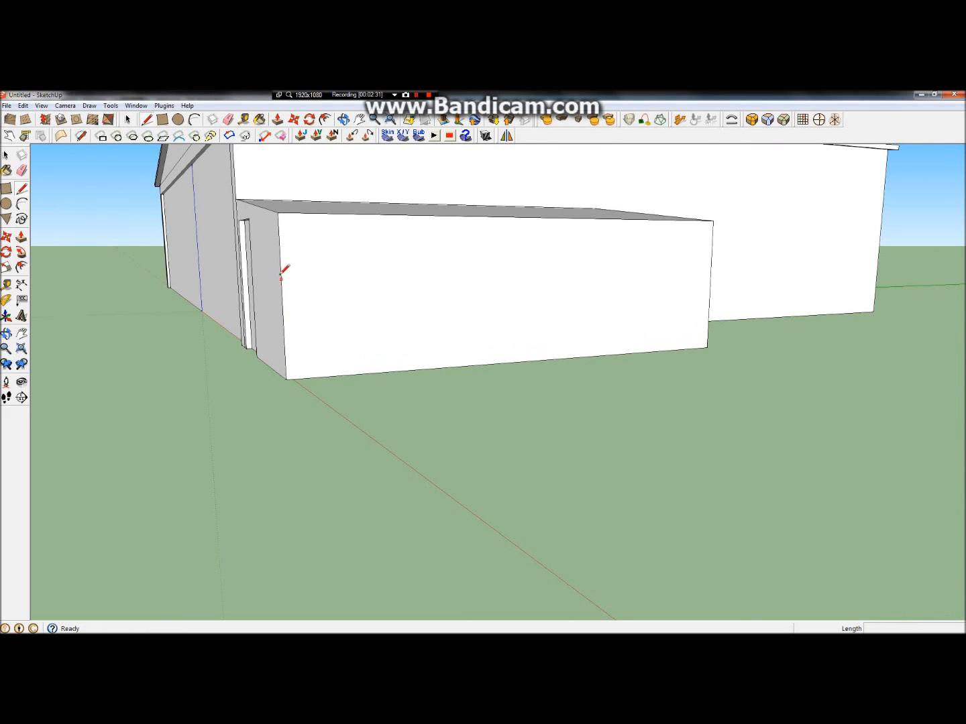
left_click(282, 297)
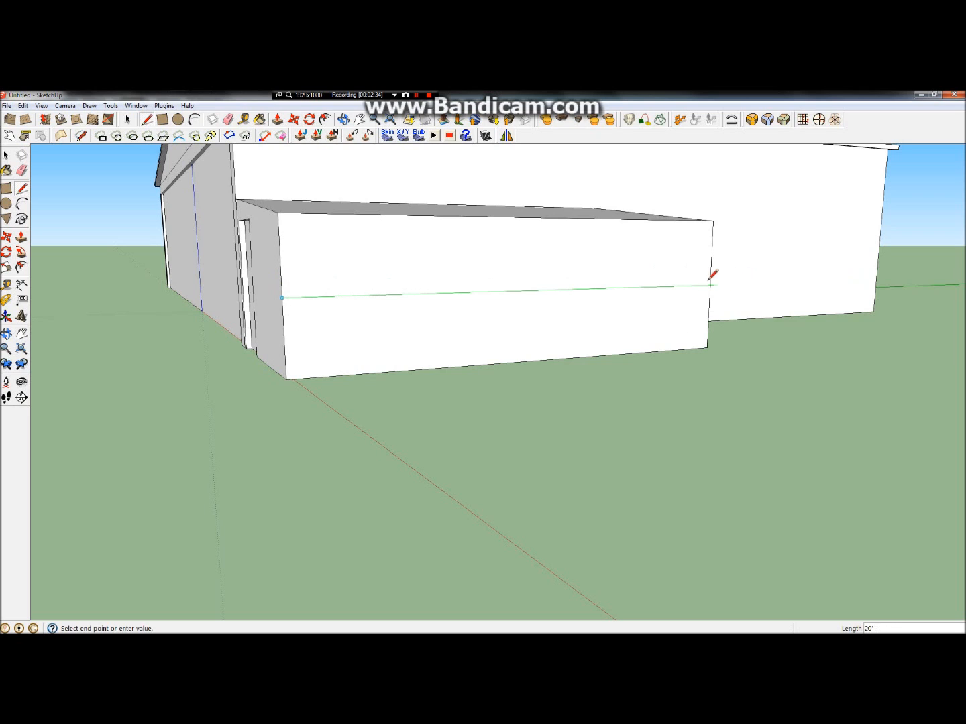
left_click(710, 286)
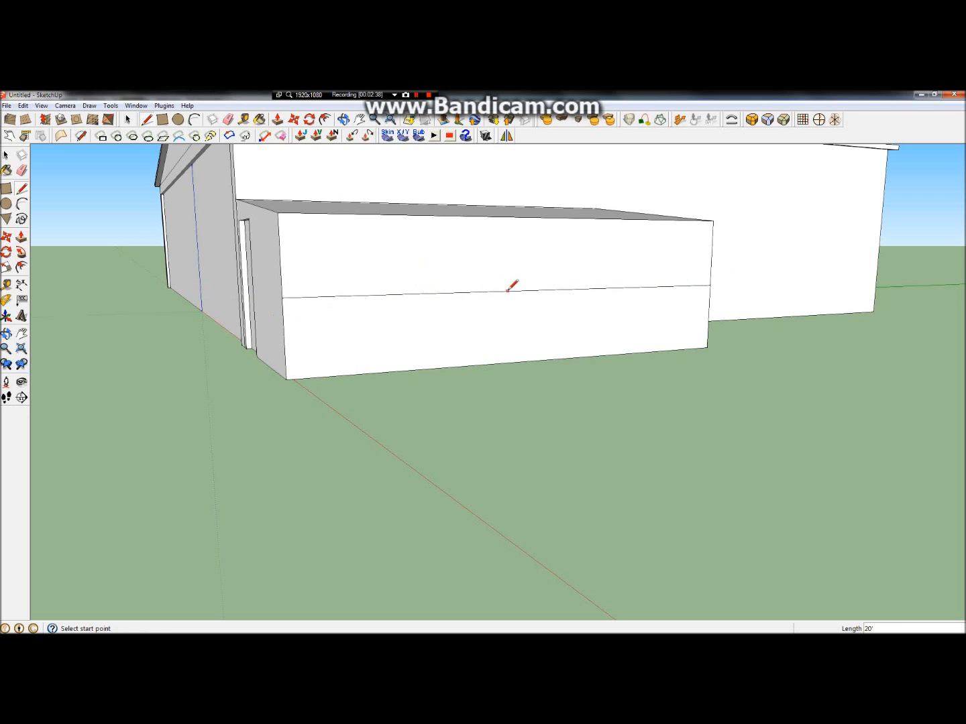
left_click(527, 290)
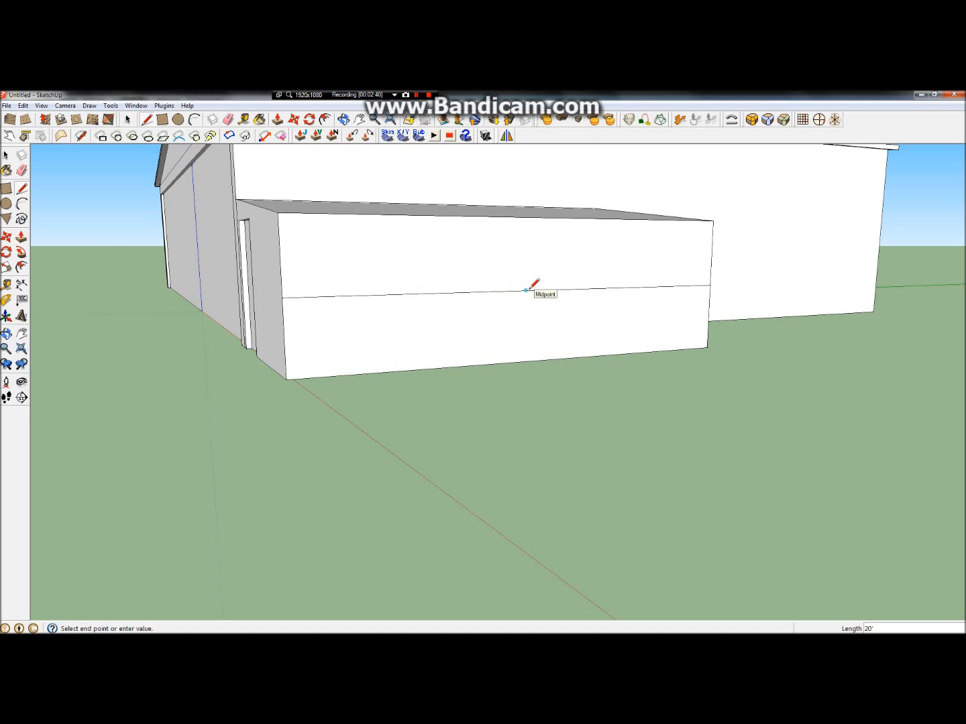
left_click(527, 215)
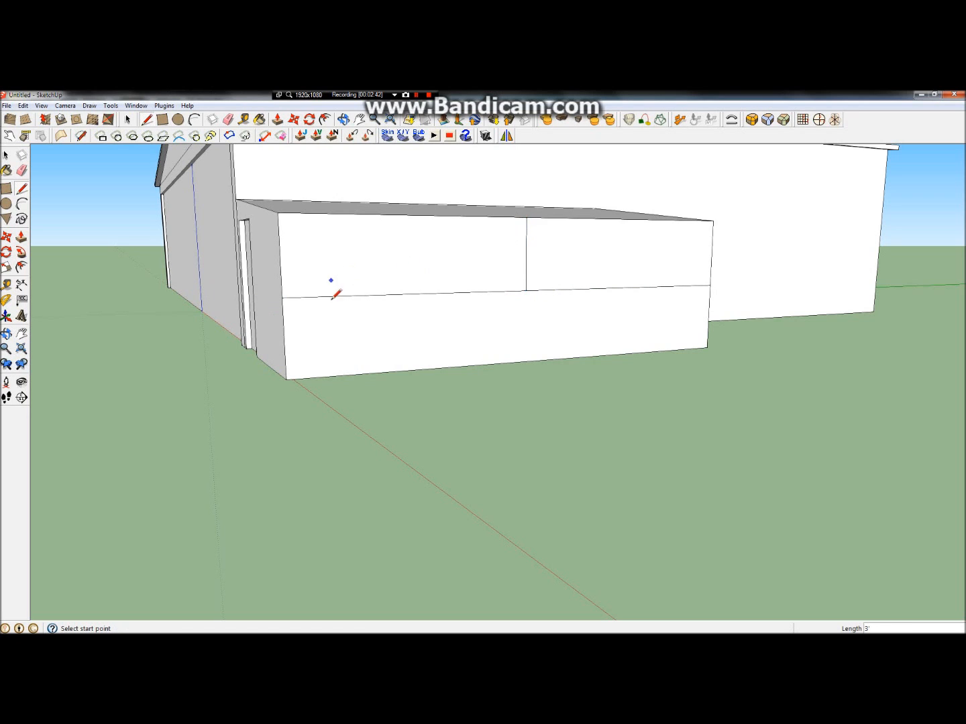
- Draw a short vertical line upward from the midpoint of the front half of the long wall's horizontal midline
left_click(413, 293)
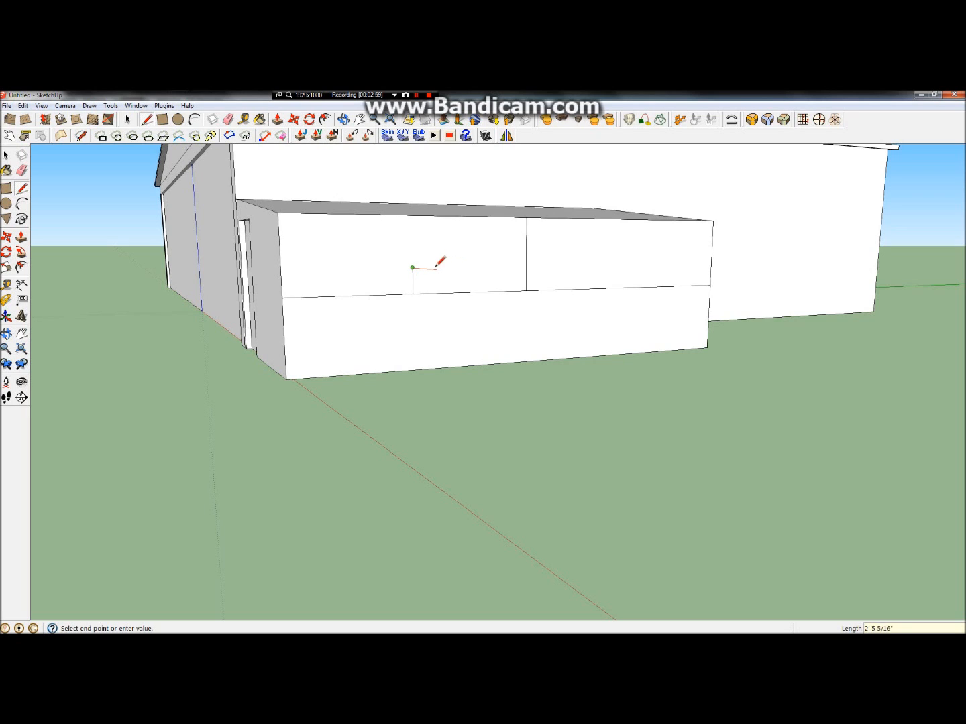
scroll(436, 265, "up", 5)
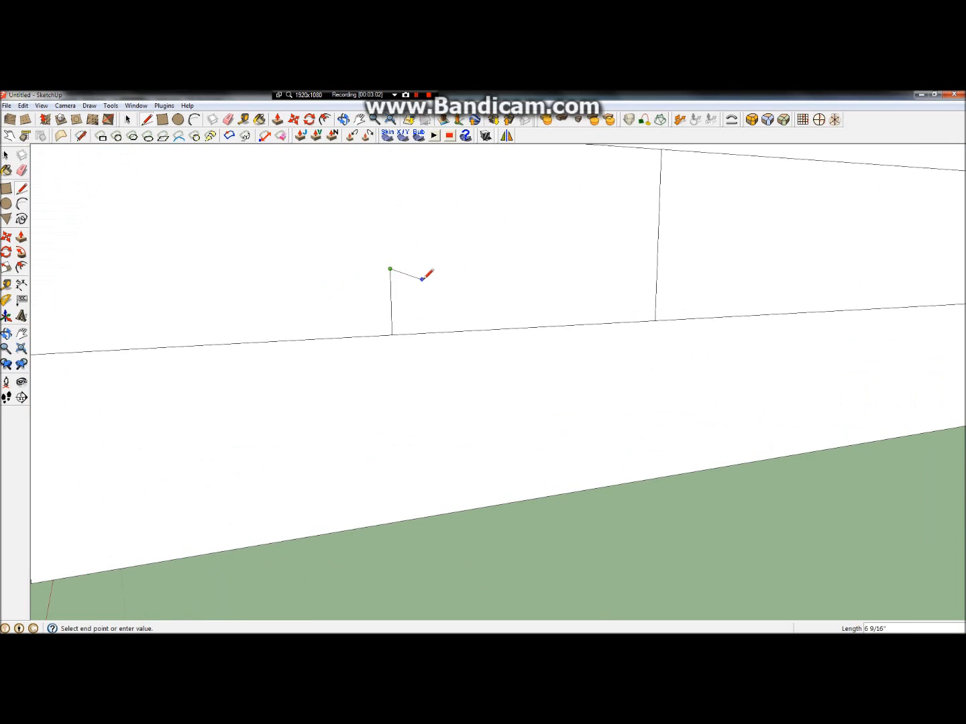
scroll(423, 279, "down", 5)
- Reposition the axes with the origin at the annex's outer front bottom corner and the red axis along the long wall's base
left_click(6, 317)
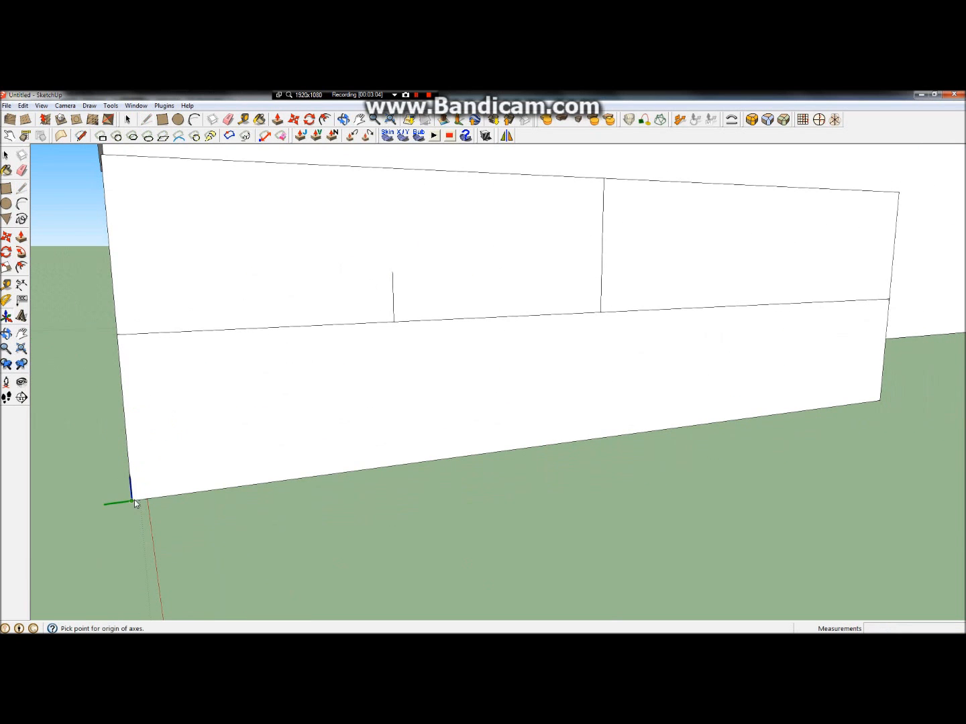
left_click(132, 501)
left_click(172, 495)
left_click(173, 494)
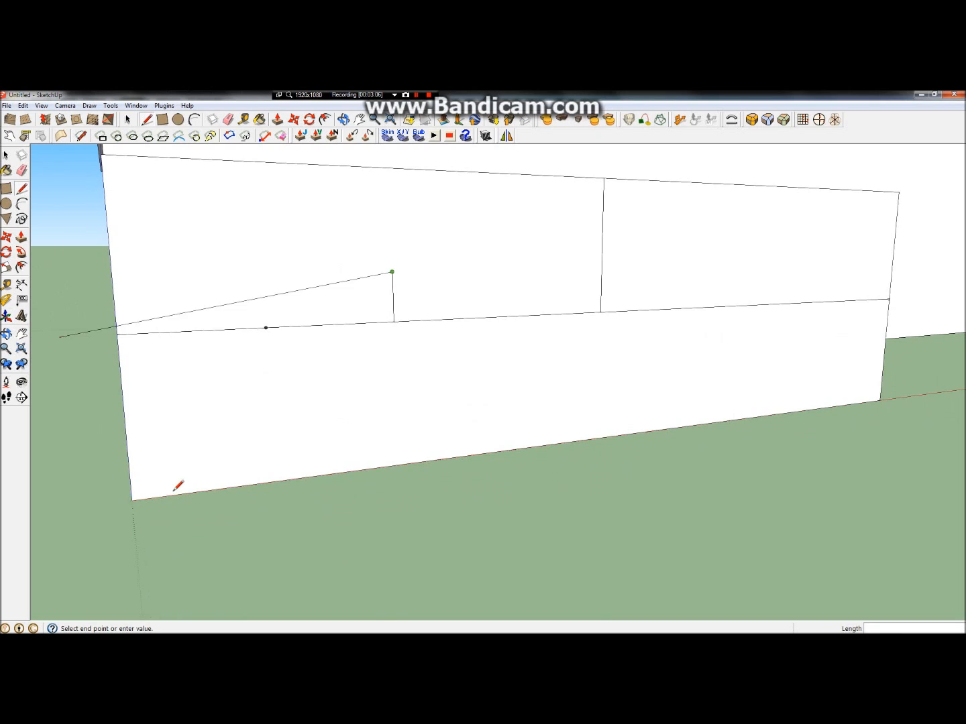
- Draw a 2' square window outline around the short vertical line on the front half of the annex's long wall, extending 1' each side
left_click(438, 271)
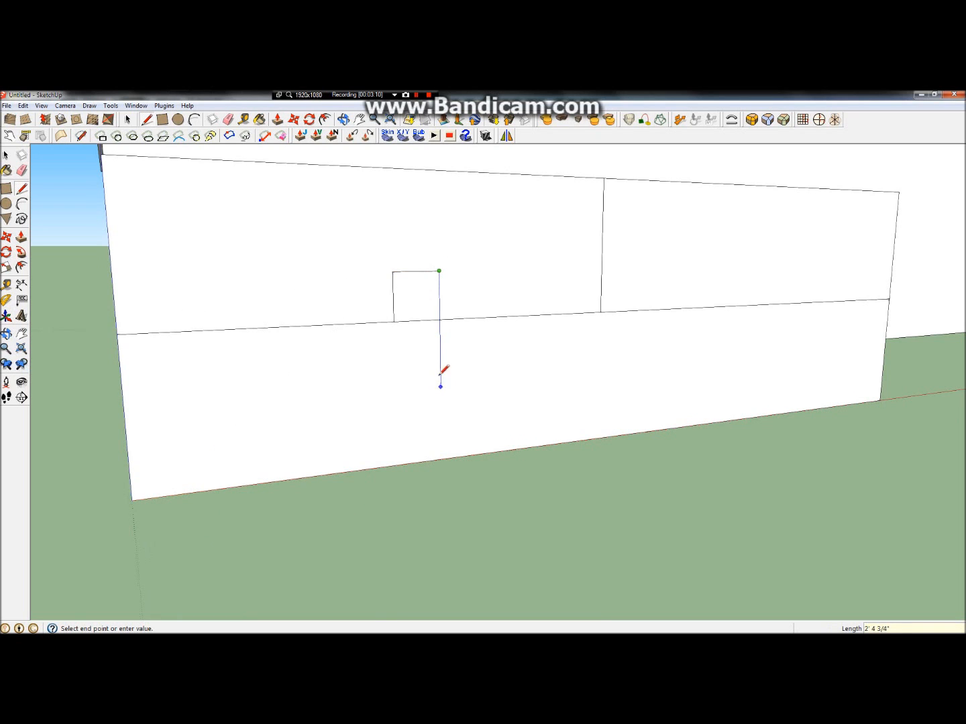
left_click(440, 367)
type("2")
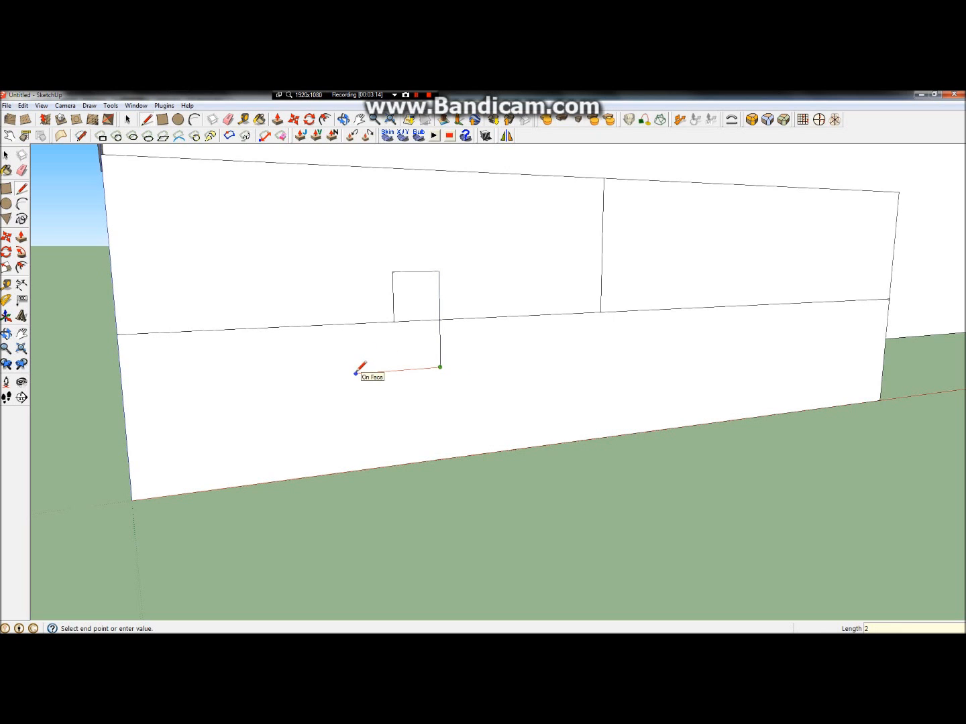
key("Return")
left_click(343, 272)
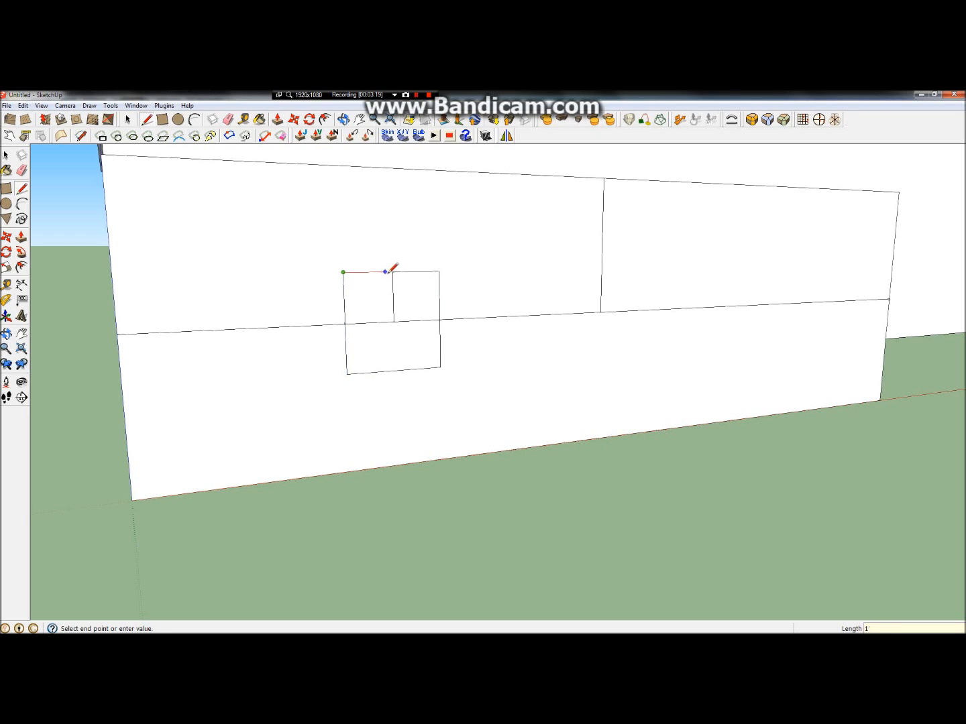
left_click(394, 272)
- Delete the midline segments and the short vertical line inside the front window square
left_click(6, 154)
left_click(402, 322)
left_click(401, 321)
key("Delete")
left_click(374, 324)
key("Delete")
left_click(393, 319)
key("Delete")
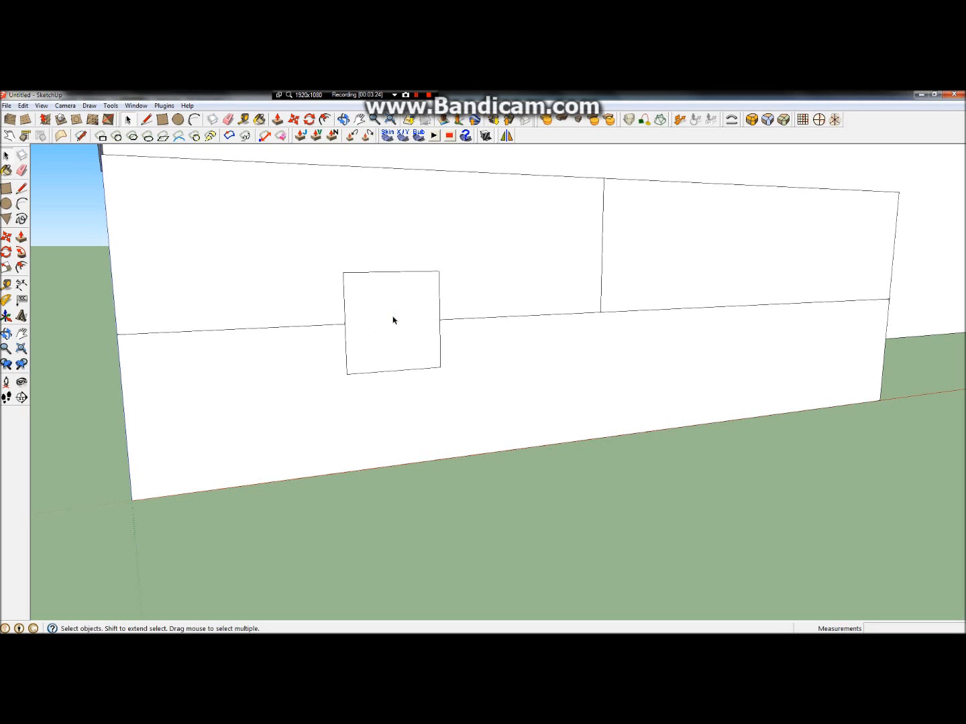
- Make the front window square, face and edges, into a component named Win_1
left_click(385, 316)
double_click(388, 308)
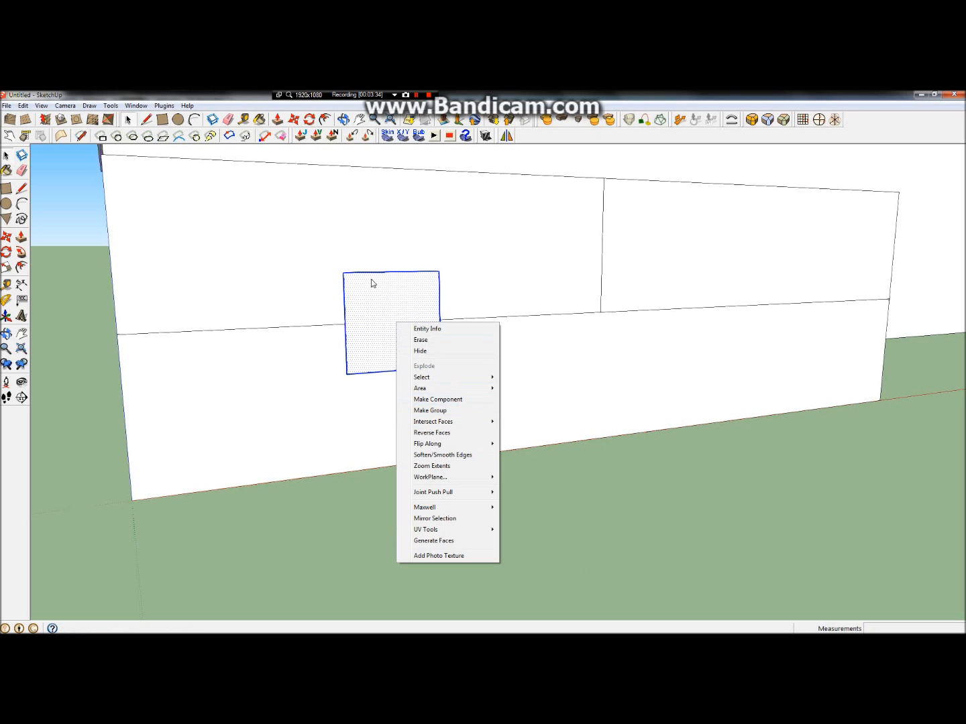
left_click(455, 400)
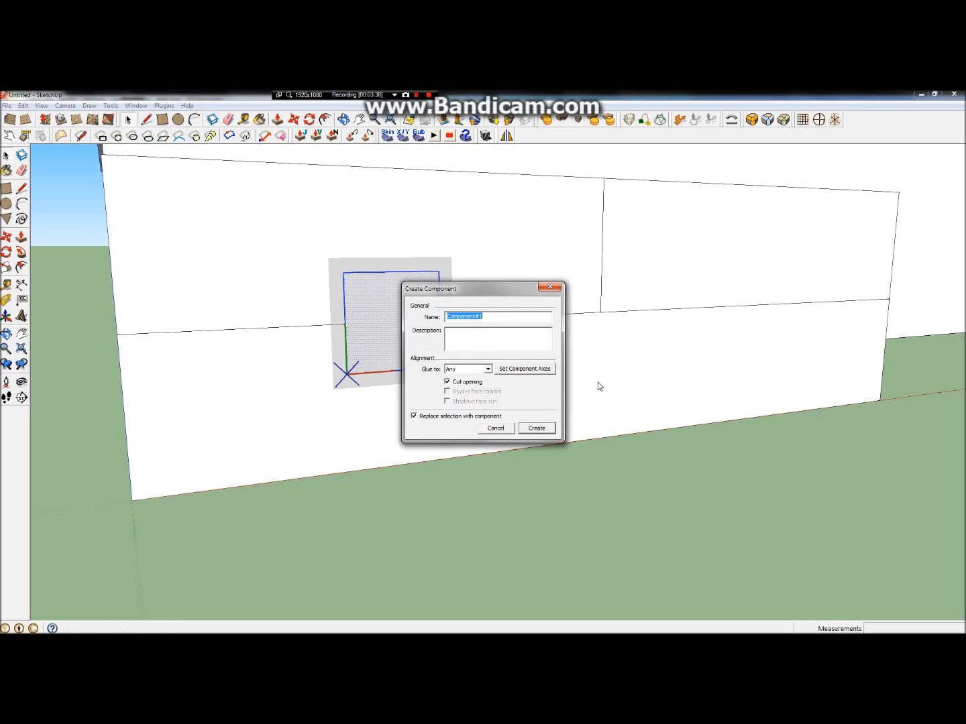
type("Win_1")
left_click(546, 432)
- Delete the front half of the long wall's horizontal midline running behind the window component
left_click(558, 529)
left_click(350, 332)
left_click(361, 325)
left_click(777, 500)
left_click(430, 322)
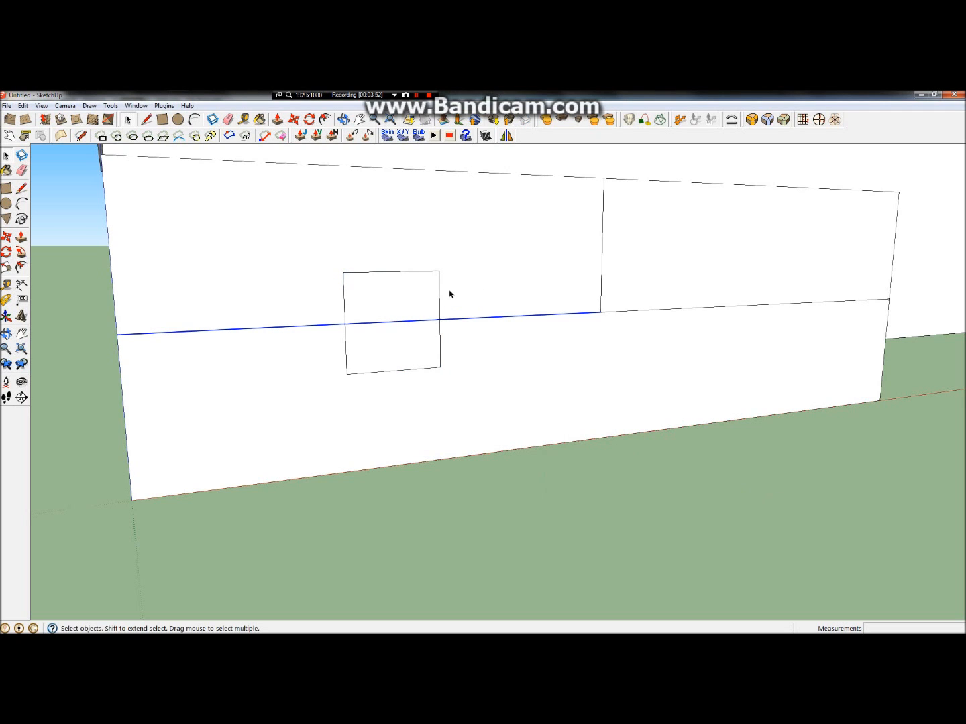
left_click(430, 335)
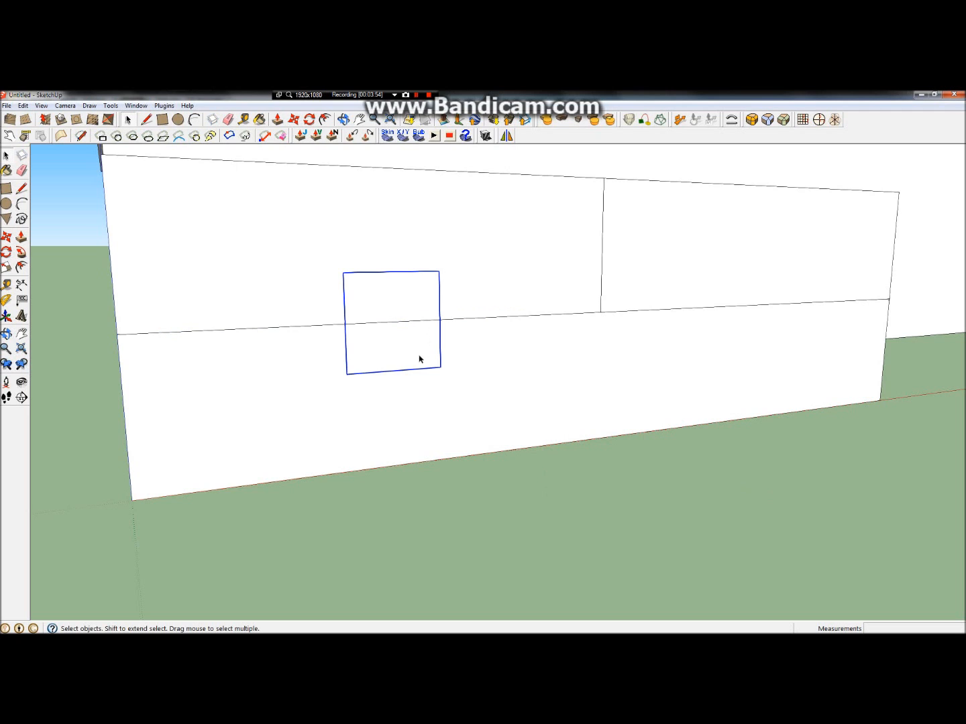
left_click(420, 324)
key("Delete")
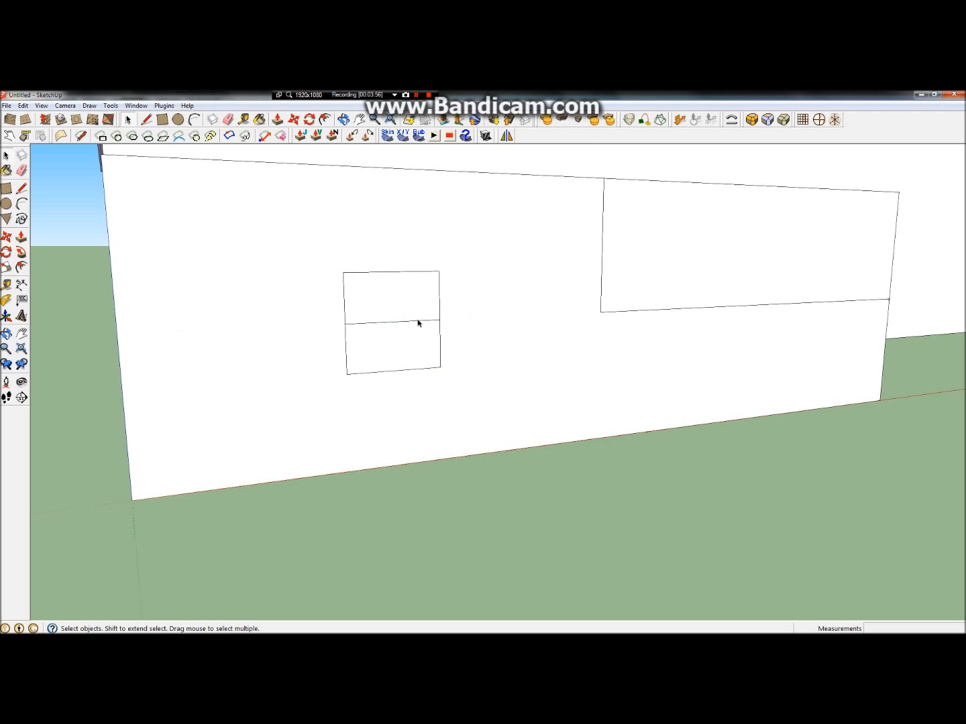
- Open the Win_1 component for editing and delete the horizontal line across its face
left_click(407, 335)
double_click(401, 327)
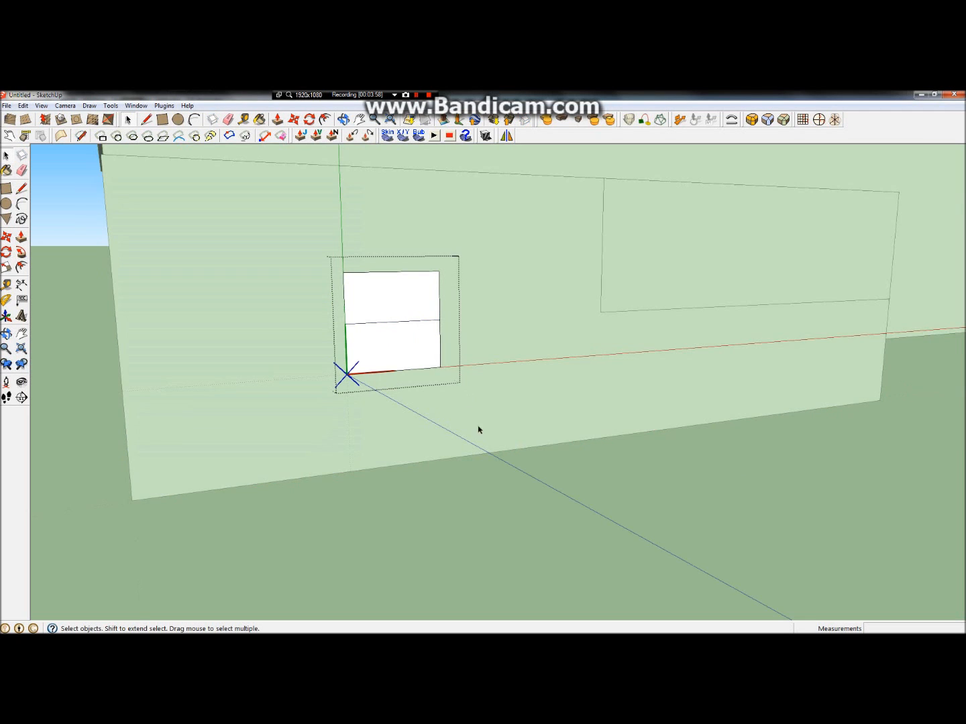
left_click(428, 458)
double_click(371, 339)
double_click(393, 323)
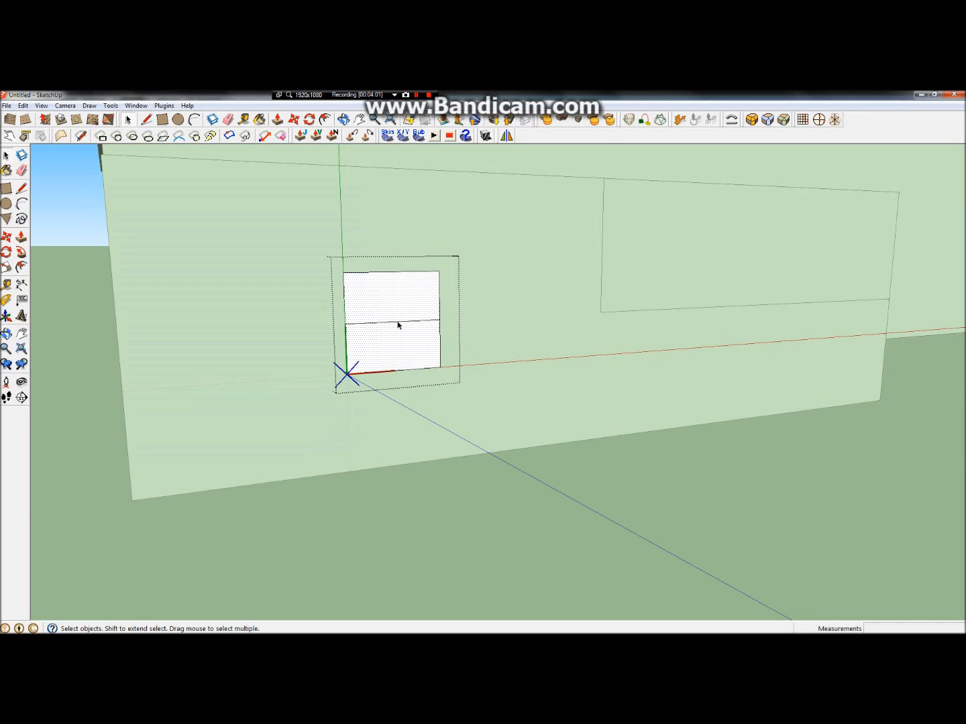
left_click(399, 324)
key("Delete")
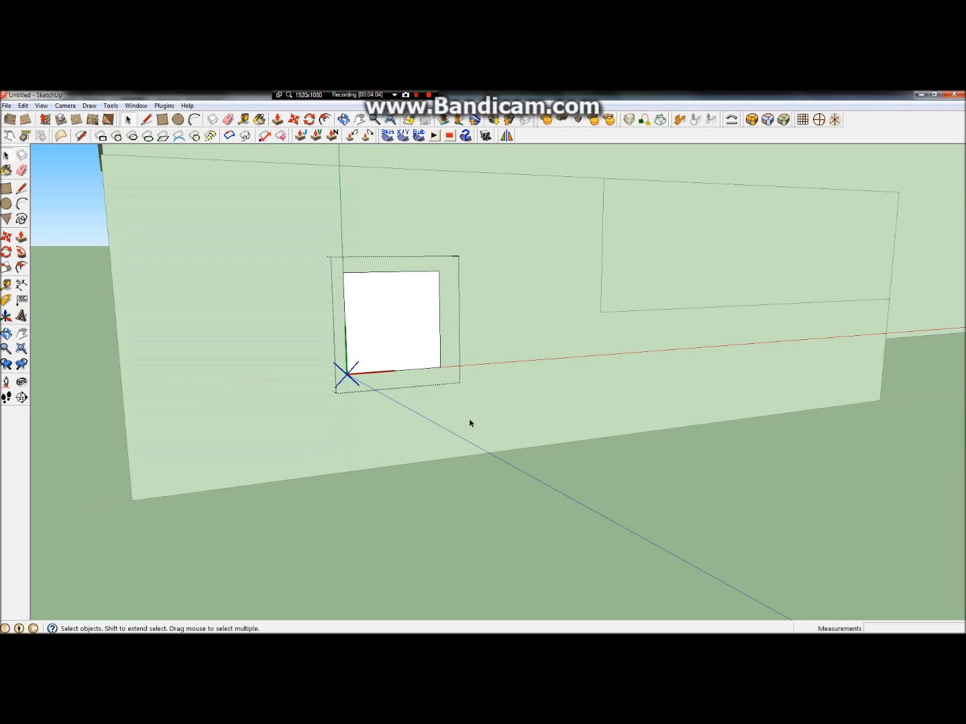
- Push the Win_1 face inward to recess the window into the wall, and close the component
left_click(22, 236)
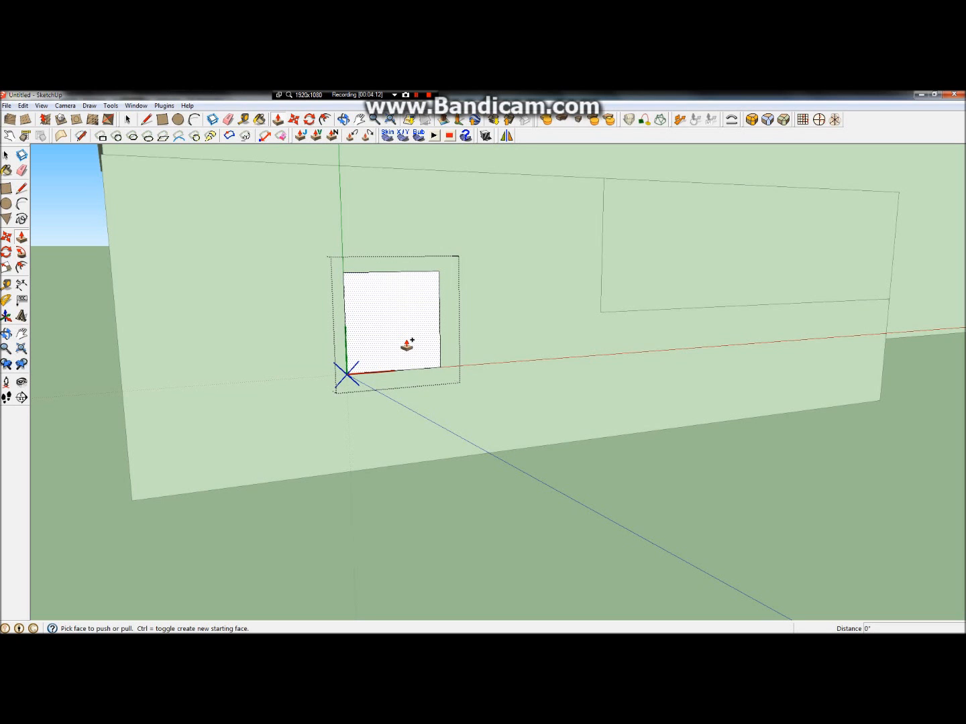
left_click(408, 345)
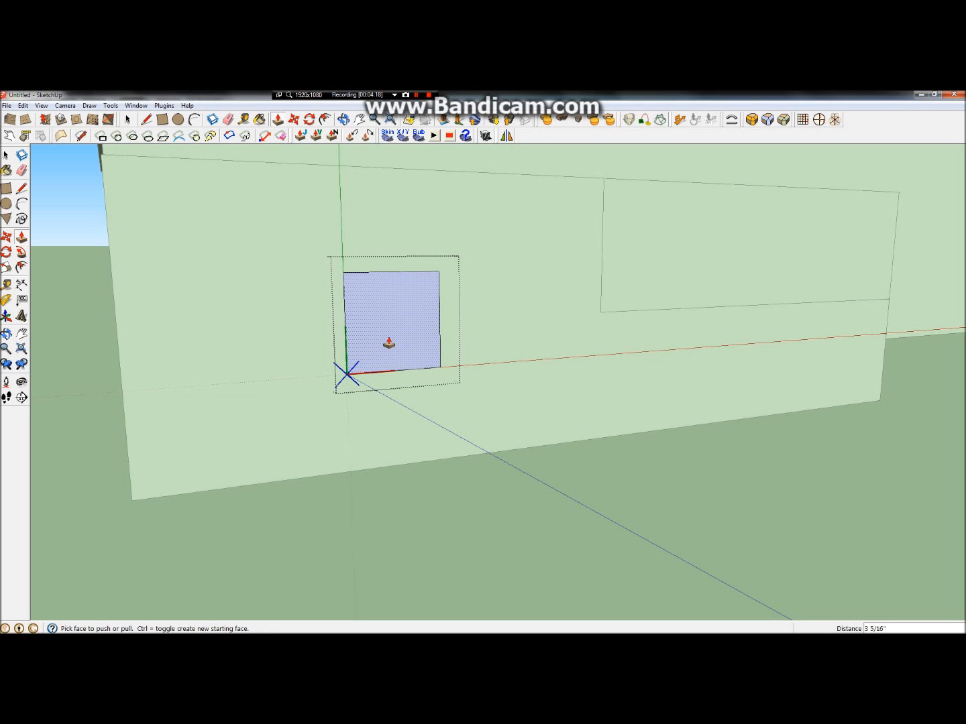
key("space")
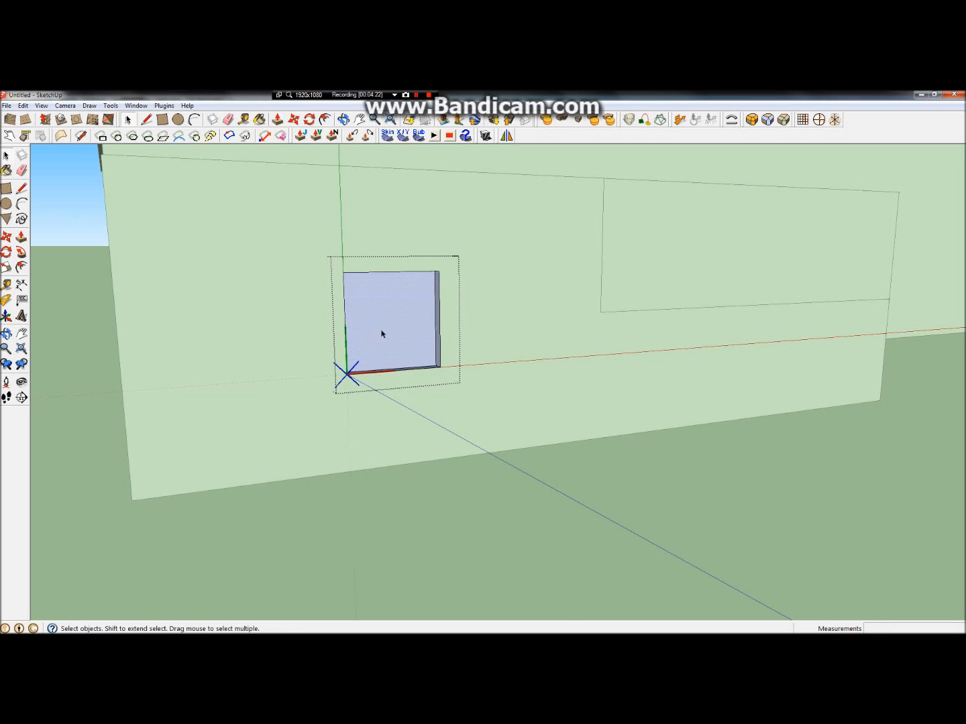
scroll(374, 329, "up", 8)
scroll(320, 334, "down", 8)
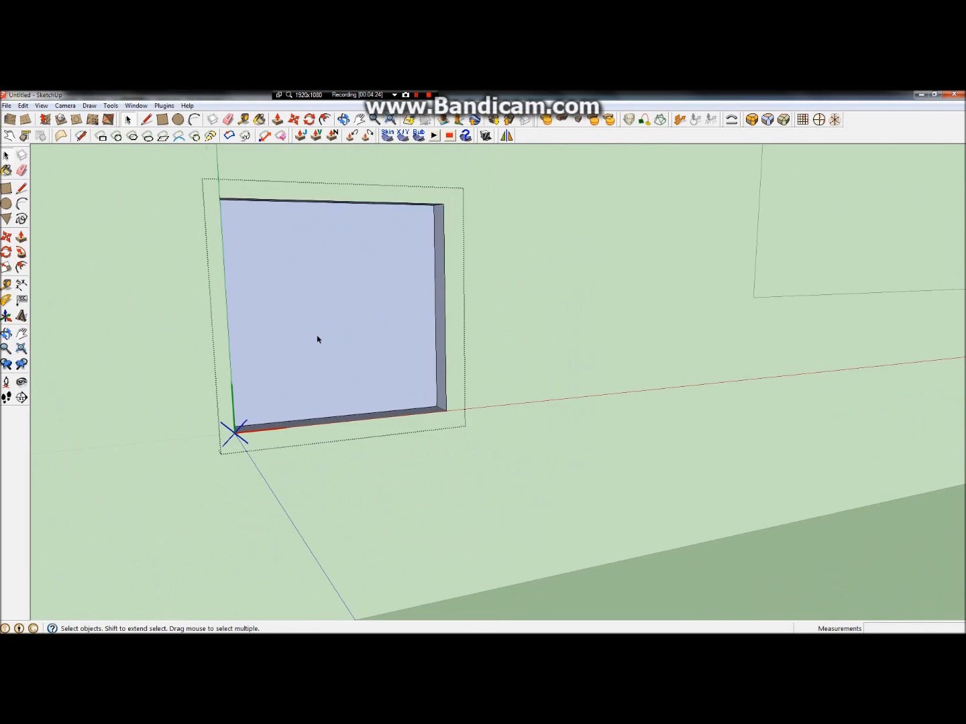
left_click(6, 334)
mouse_move(501, 375)
left_mouse_down()
mouse_move(332, 395)
mouse_move(283, 341)
mouse_move(440, 402)
mouse_move(84, 413)
mouse_move(500, 410)
mouse_move(411, 401)
left_mouse_up()
scroll(444, 407, "down", 3)
left_click(6, 155)
left_click(477, 455)
- Draw a 1' vertical line up from the midpoint of the rear half's midline and a short horizontal line toward the rear from its top
left_click(320, 377)
left_click(609, 345)
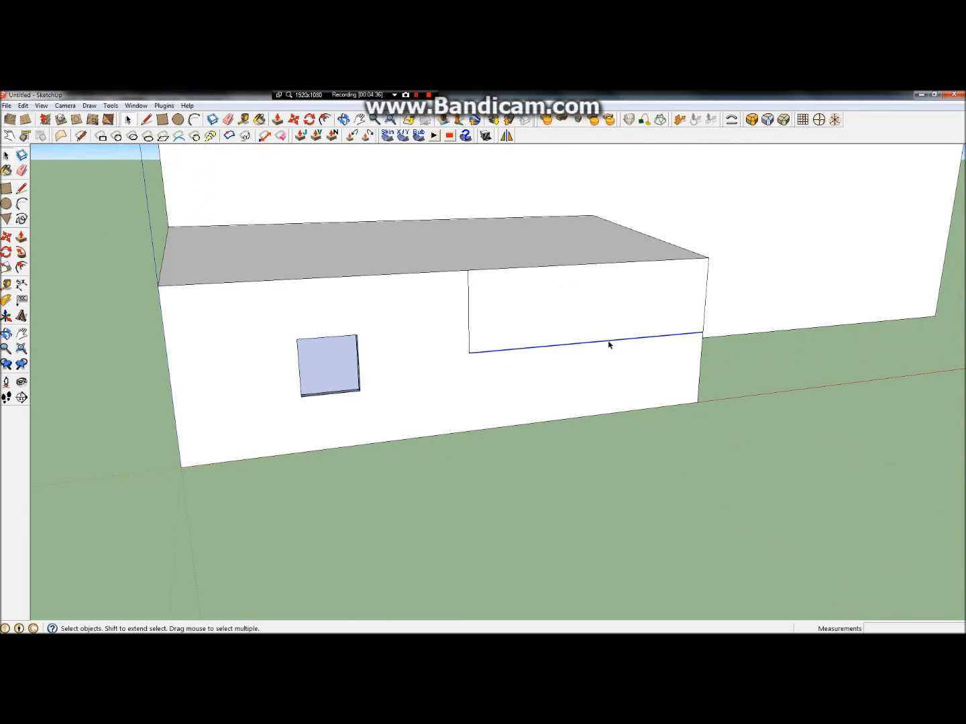
left_click(21, 189)
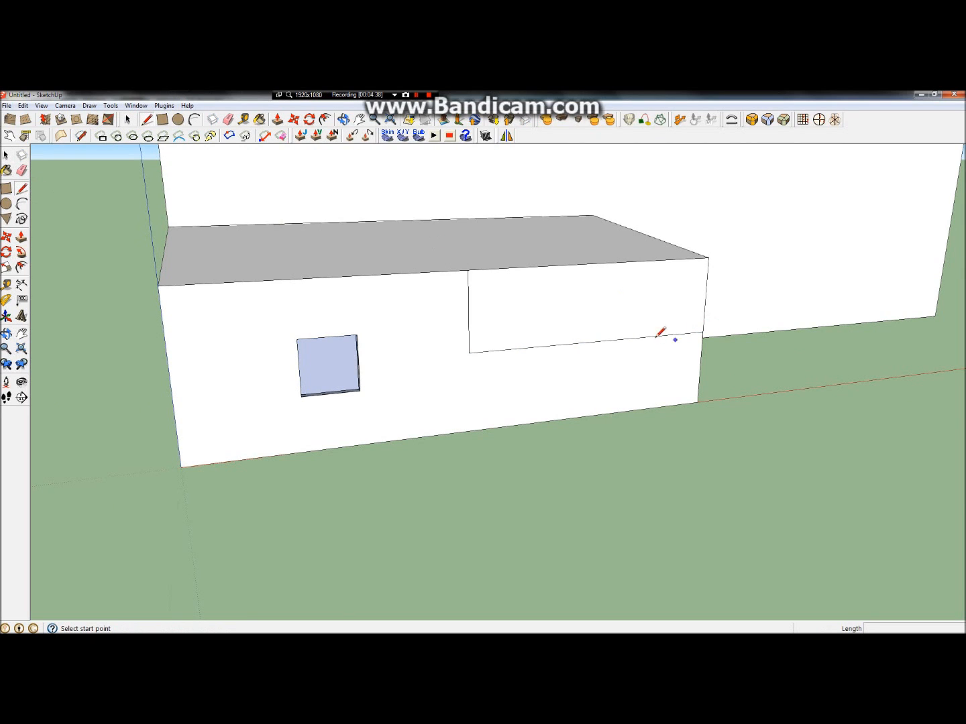
left_click(594, 341)
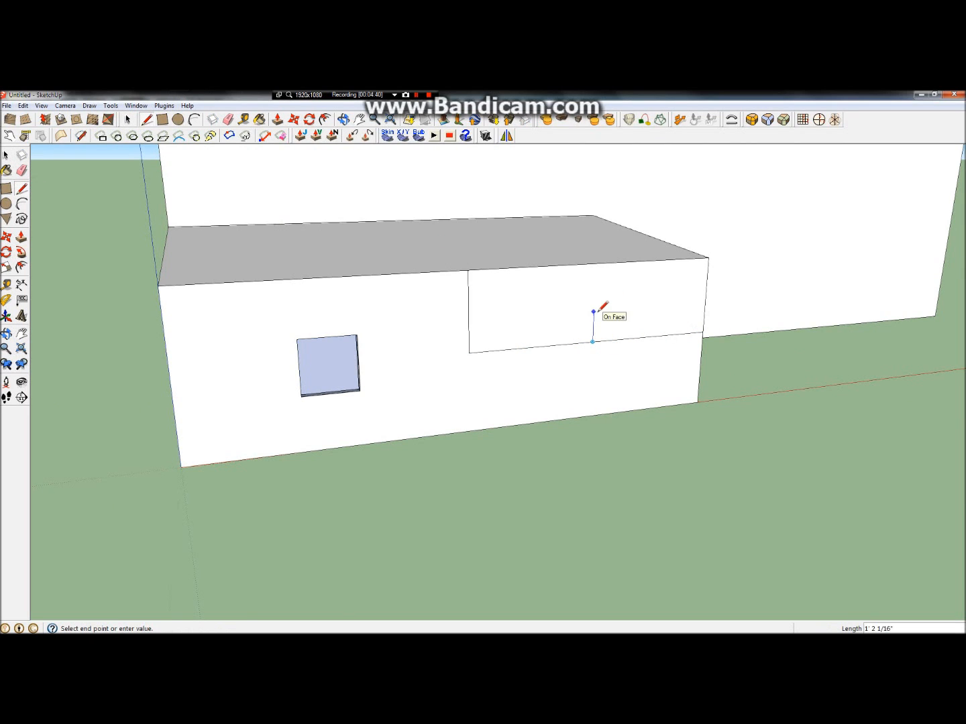
type("1'")
key("Return")
left_click(617, 314)
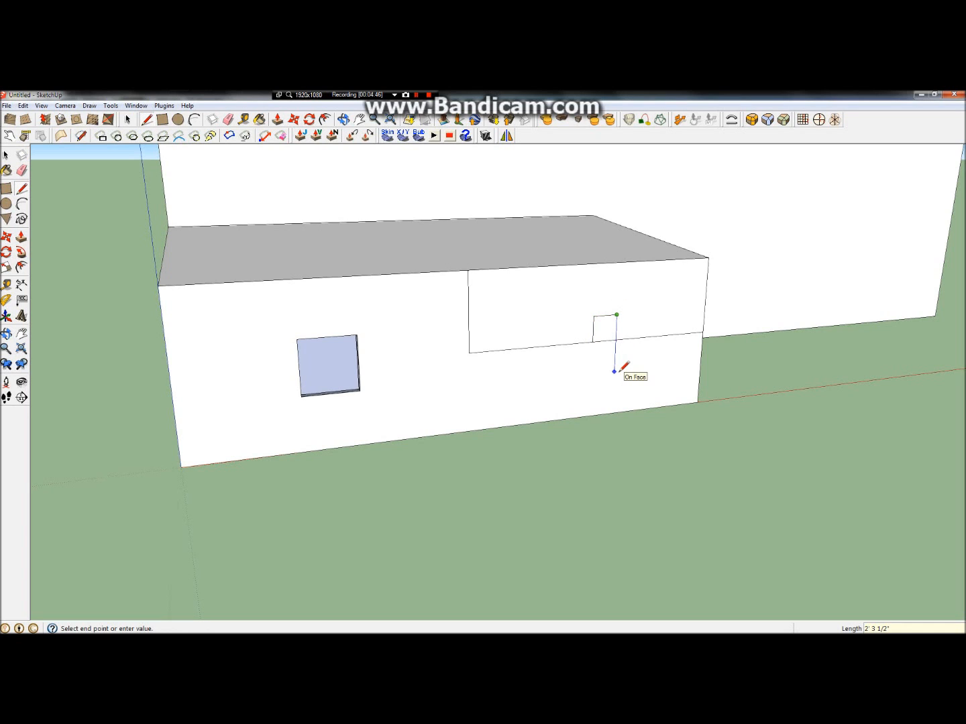
left_click(7, 188)
left_click(504, 295)
left_click(558, 342)
key("ctrl+z")
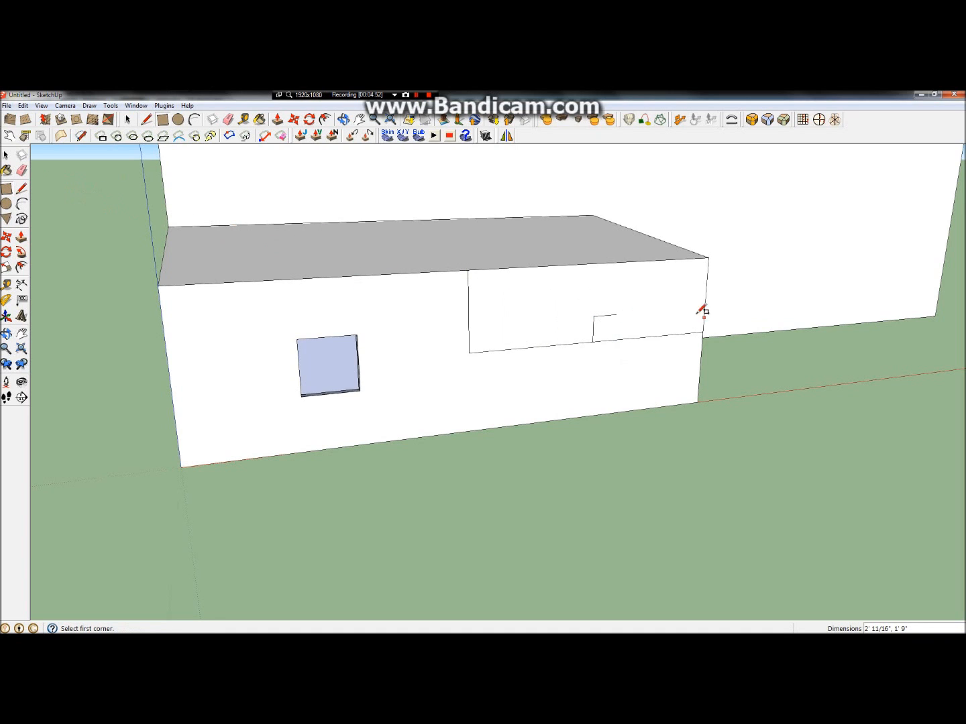
left_click(616, 314)
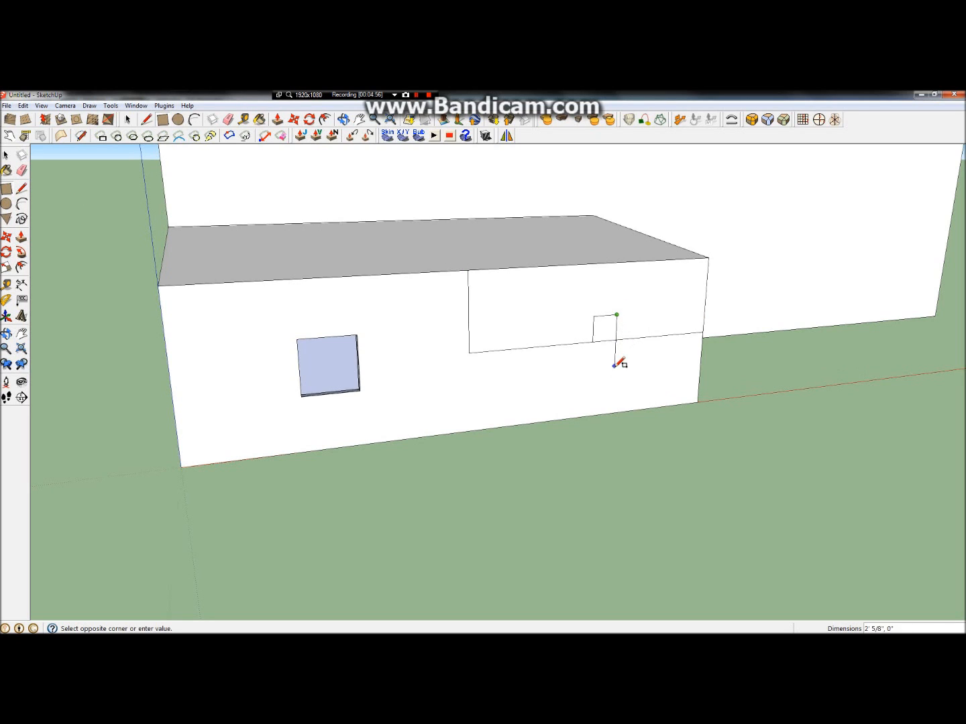
- Complete the rear window outline as a 2' square centred on the short vertical line
left_click(21, 189)
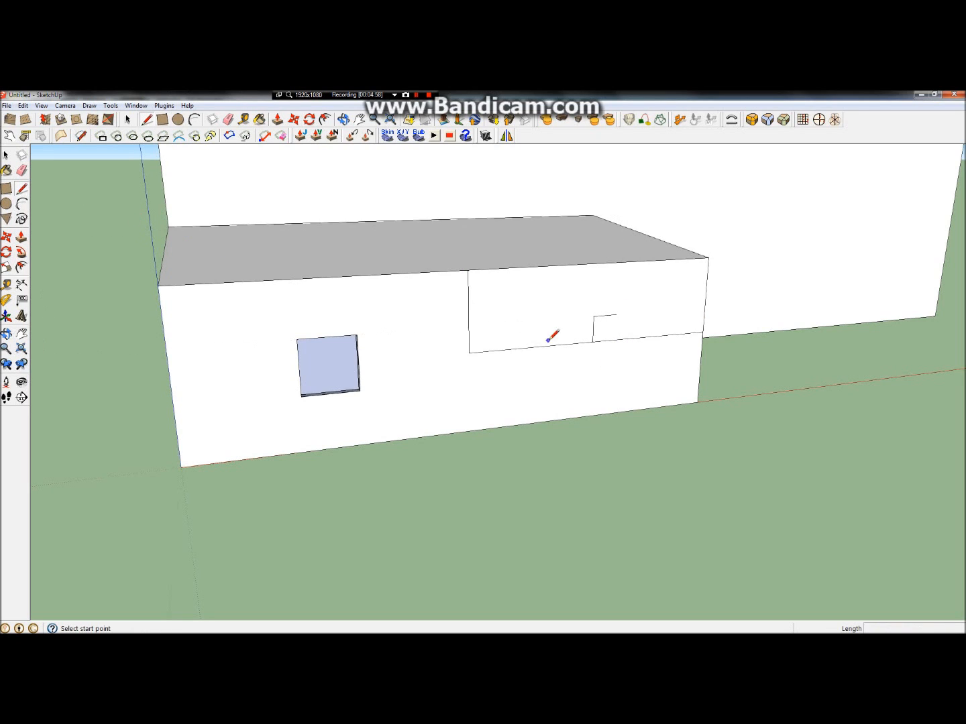
left_click(617, 315)
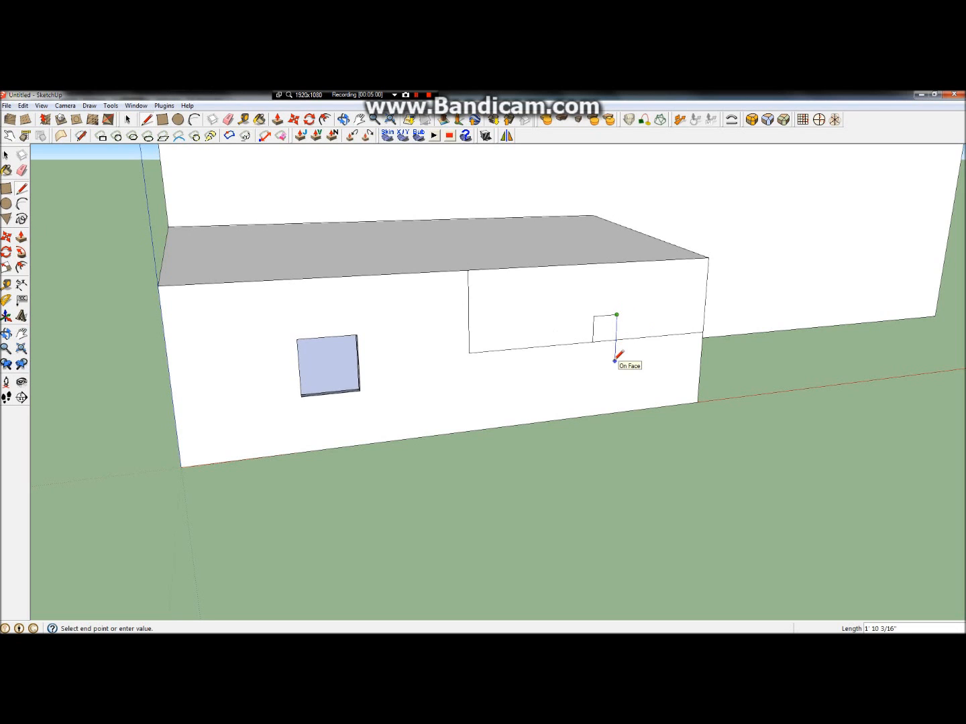
left_click(614, 365)
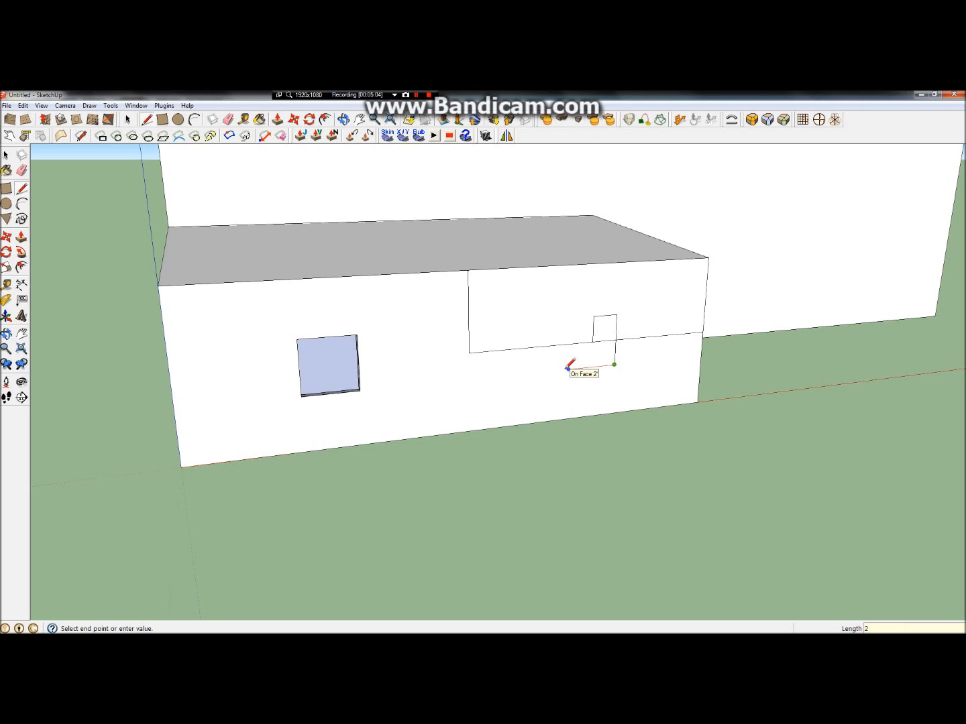
left_click(568, 368)
left_click(569, 318)
left_click(594, 316)
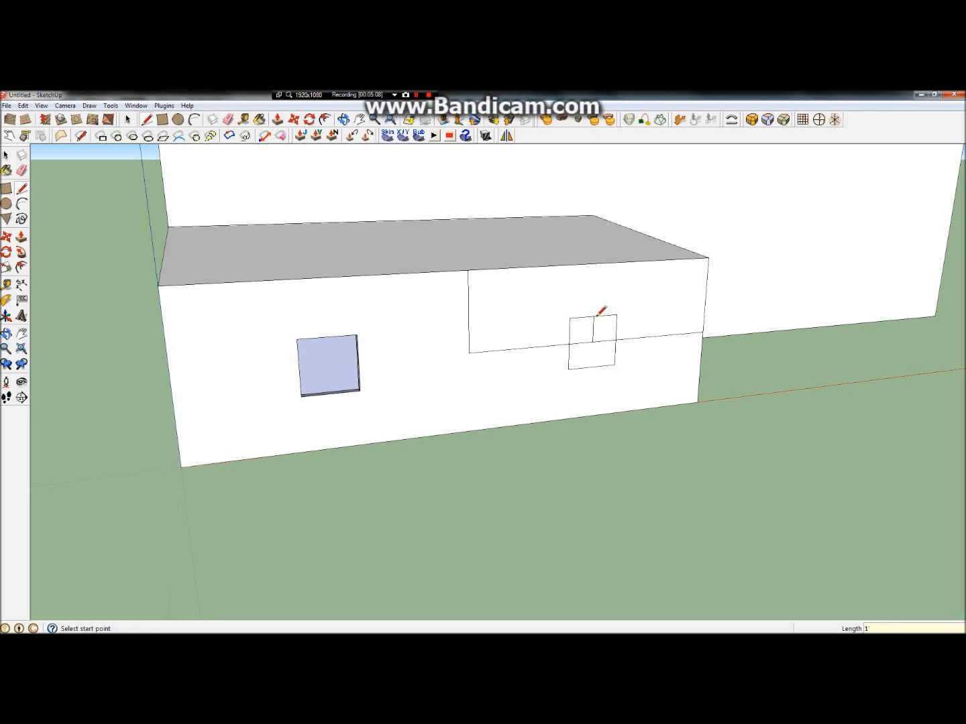
- Delete the lines inside the rear window square and its face to leave an opening in the wall
left_click(6, 155)
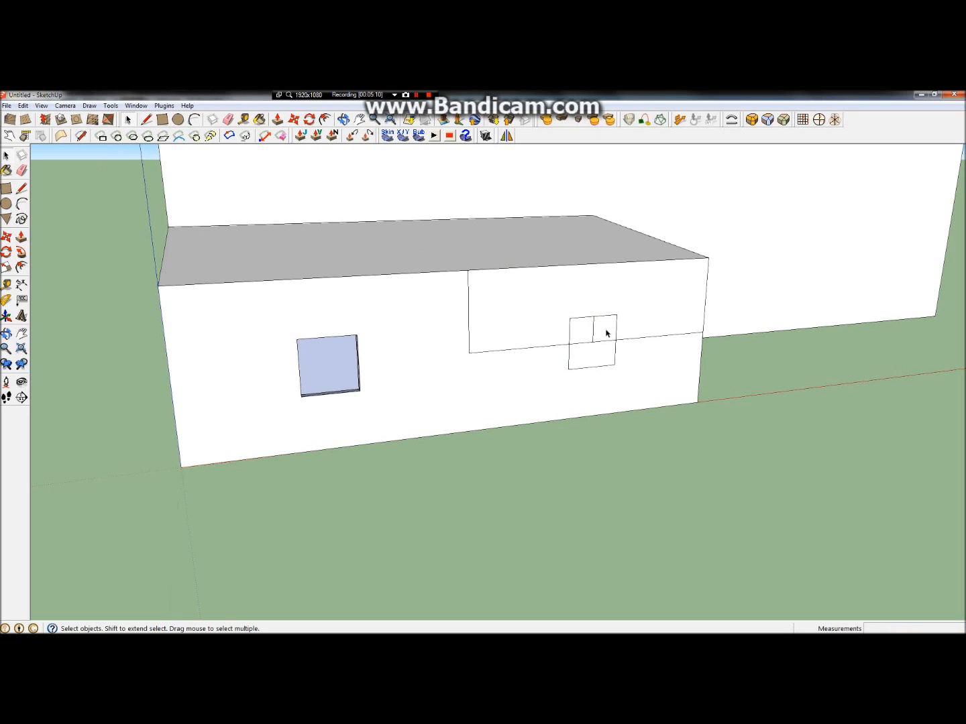
key("e")
left_click(599, 341)
key("space")
left_click(586, 343)
key("Delete")
left_click(593, 337)
key("Delete")
left_click(585, 331)
key("Delete")
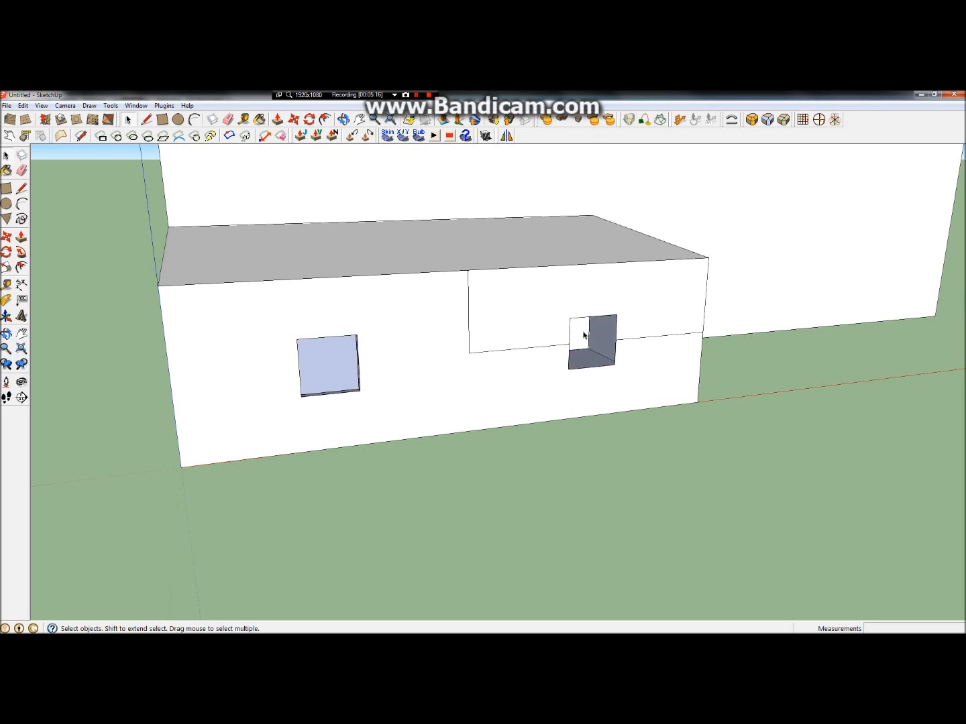
- Copy the Win_1 component from its lower front corner to the matching corner of the rear opening, 10' along the wall
scroll(637, 360, "up", 5)
scroll(618, 352, "down", 4)
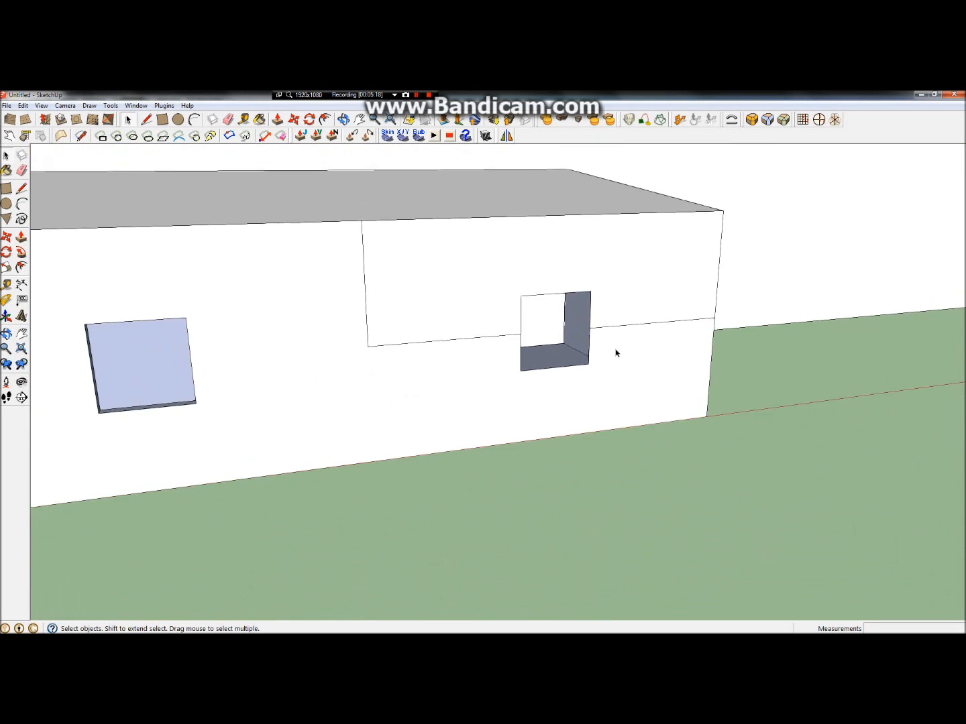
scroll(616, 353, "down", 3)
scroll(351, 355, "up", 2)
left_click(352, 355)
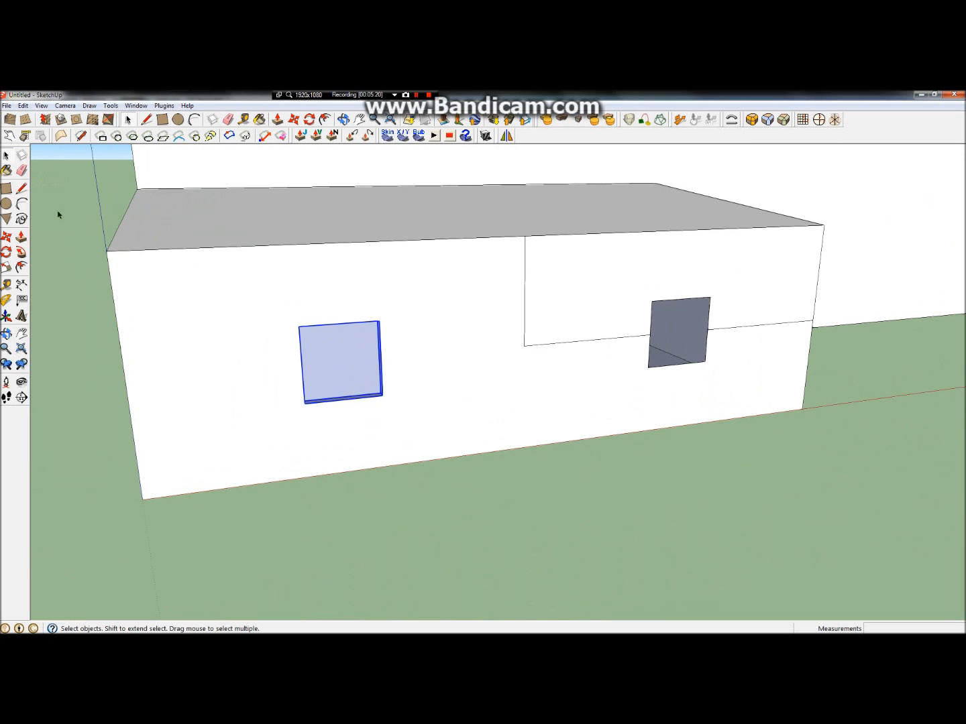
left_click(6, 237)
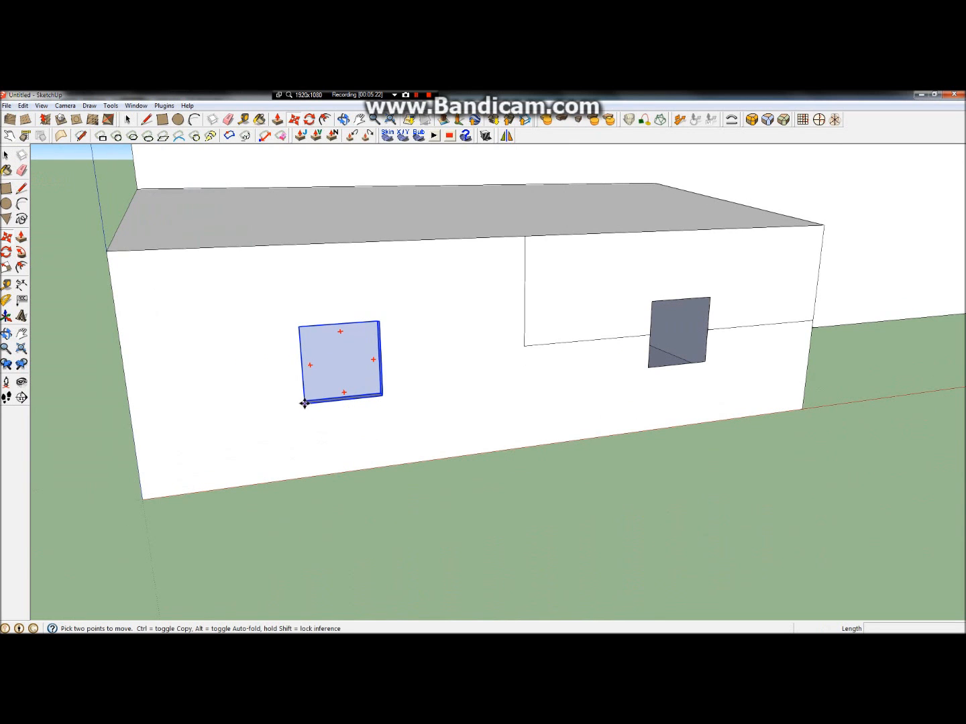
scroll(310, 402, "up", 5)
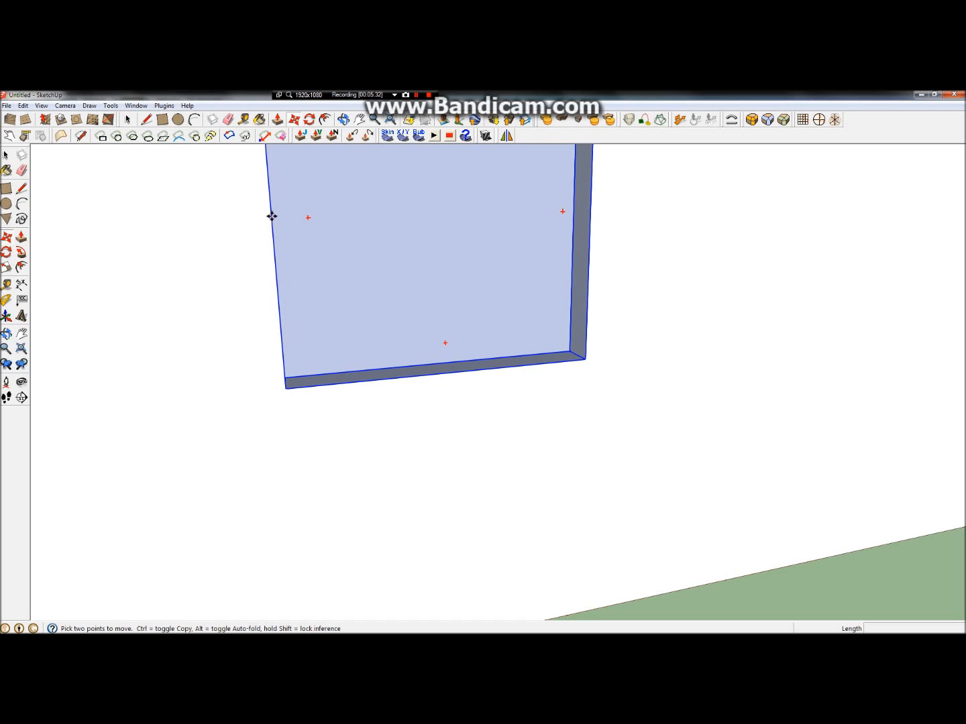
left_click(285, 388)
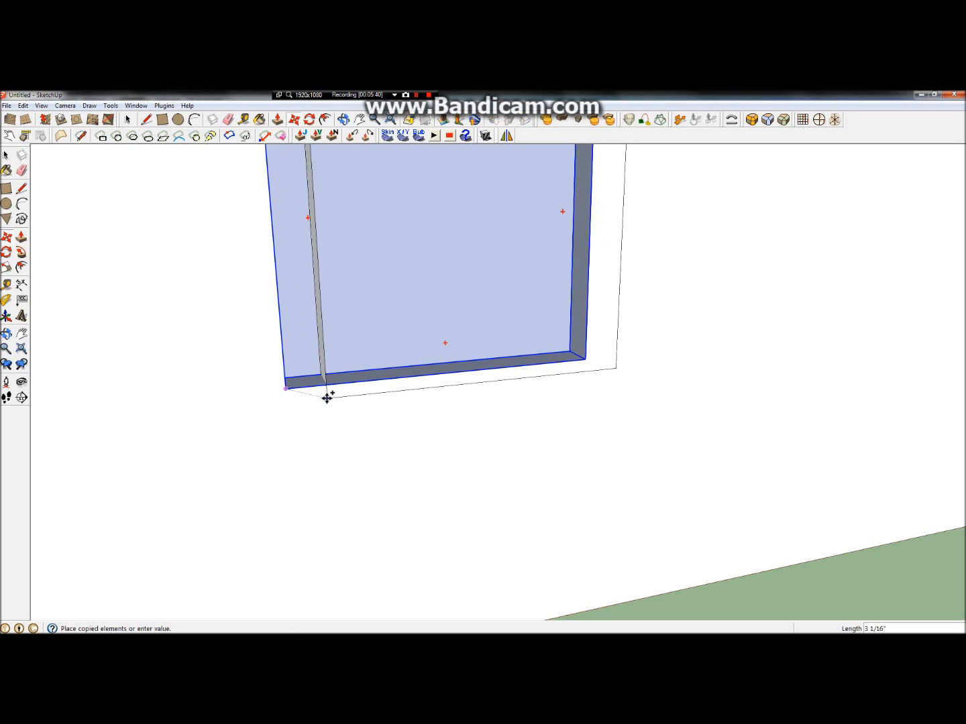
scroll(327, 396, "down", 8)
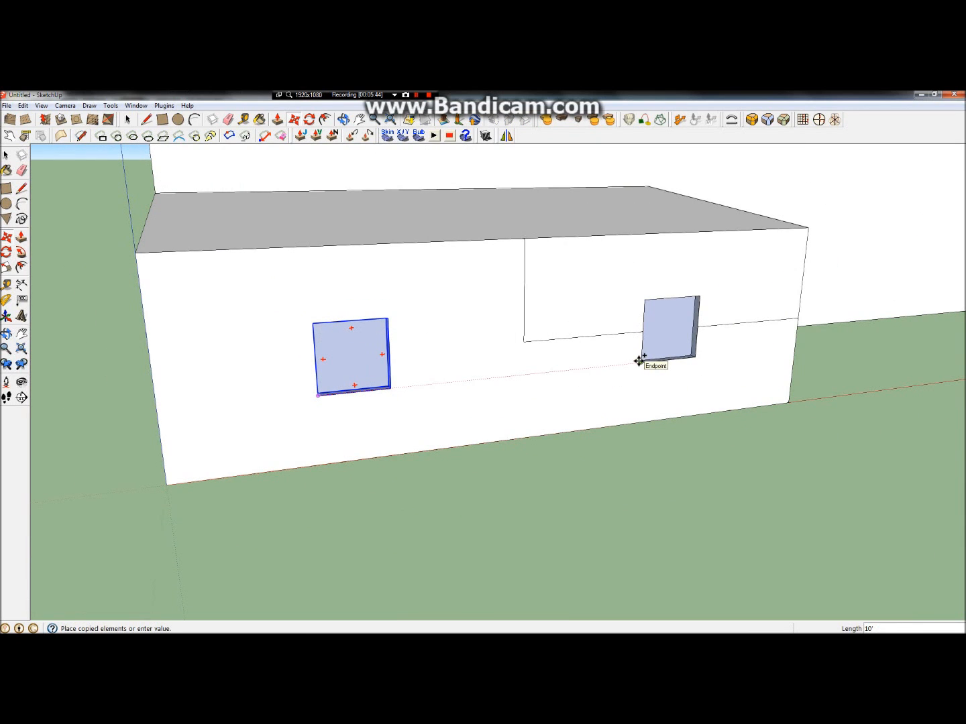
left_click(638, 362)
scroll(48, 269, "down", 3)
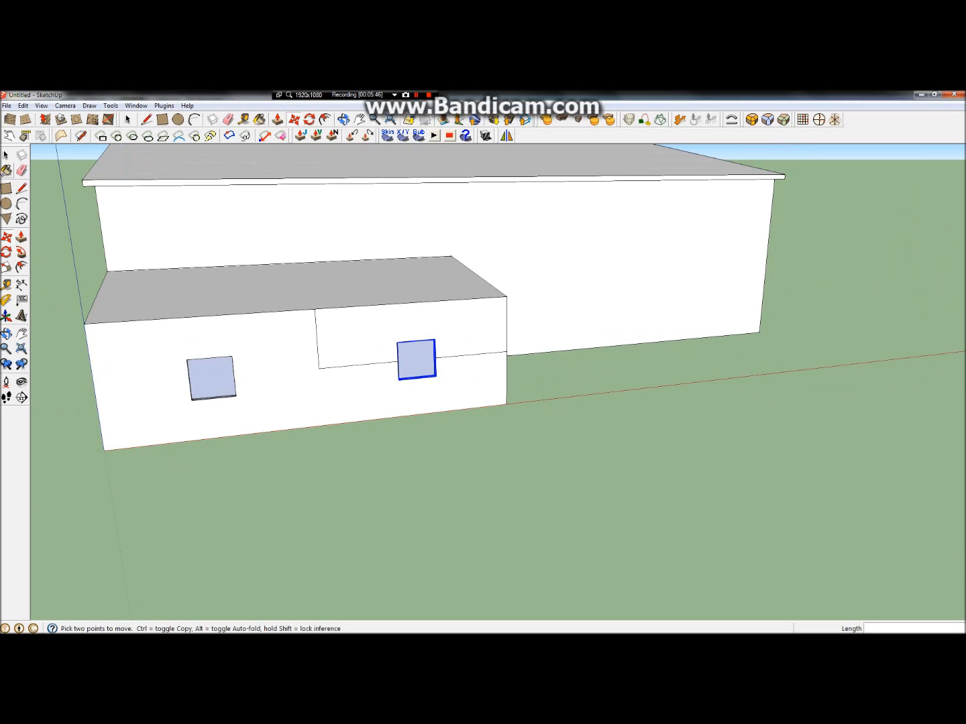
- Open the front window component on the outer wall and paint its recessed pane with Color_008
left_click(536, 469)
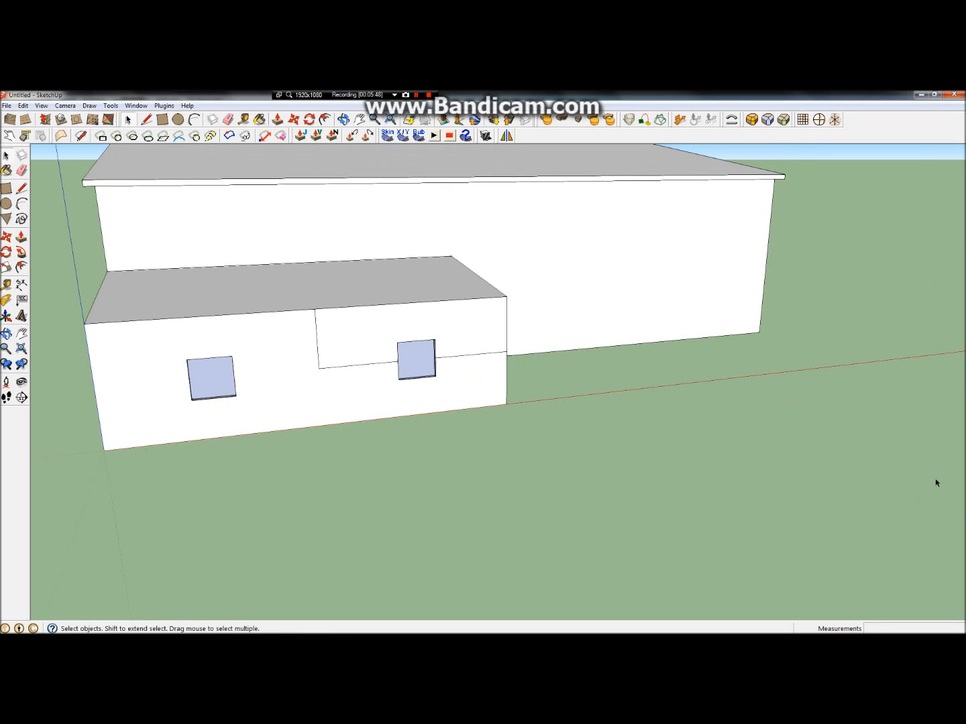
left_click(212, 390)
left_click(433, 362)
left_click(215, 387)
scroll(213, 374, "up", 3)
double_click(210, 381)
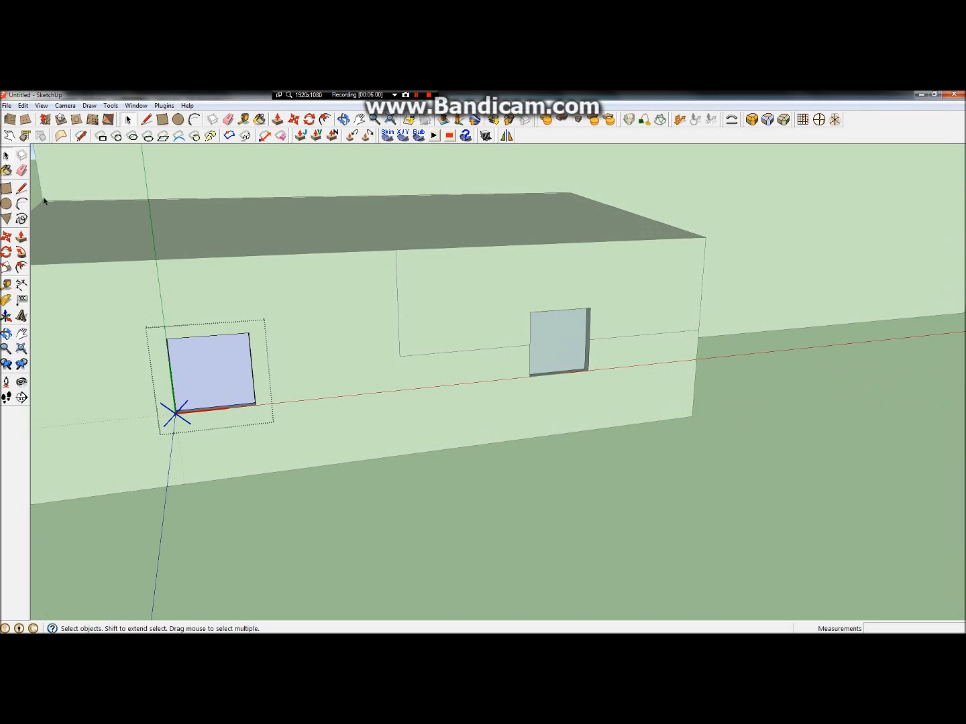
left_click(6, 170)
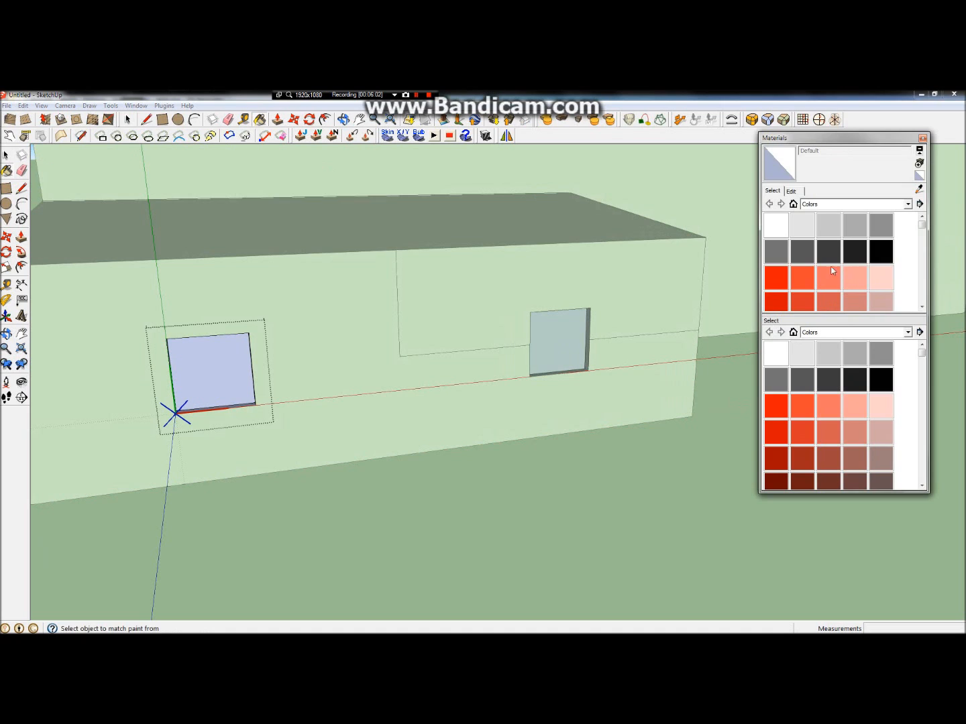
left_click(828, 251)
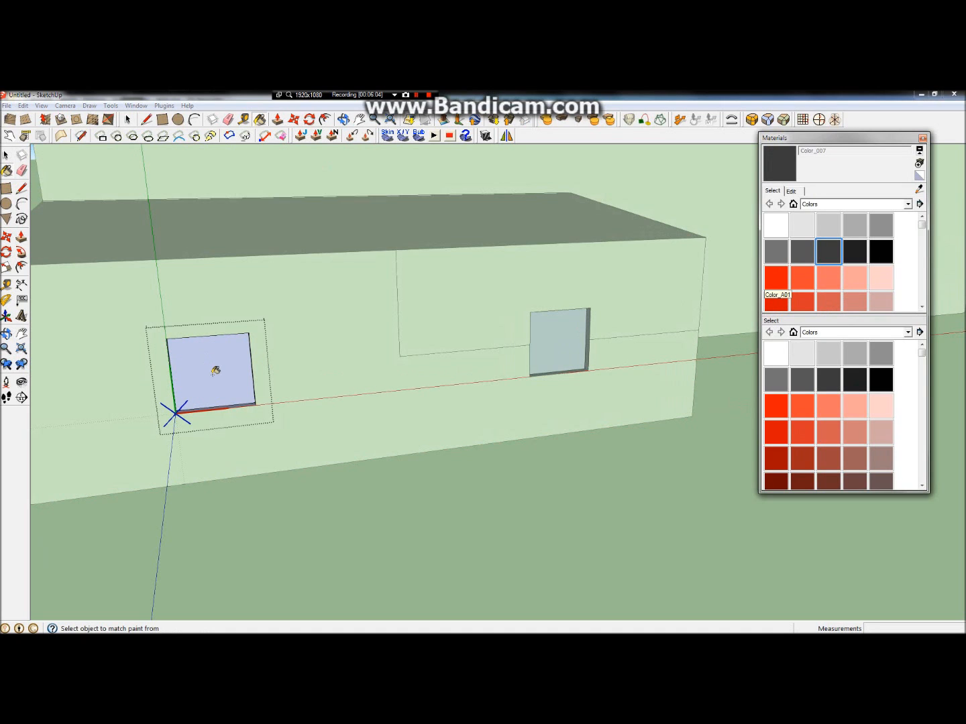
left_click(853, 258)
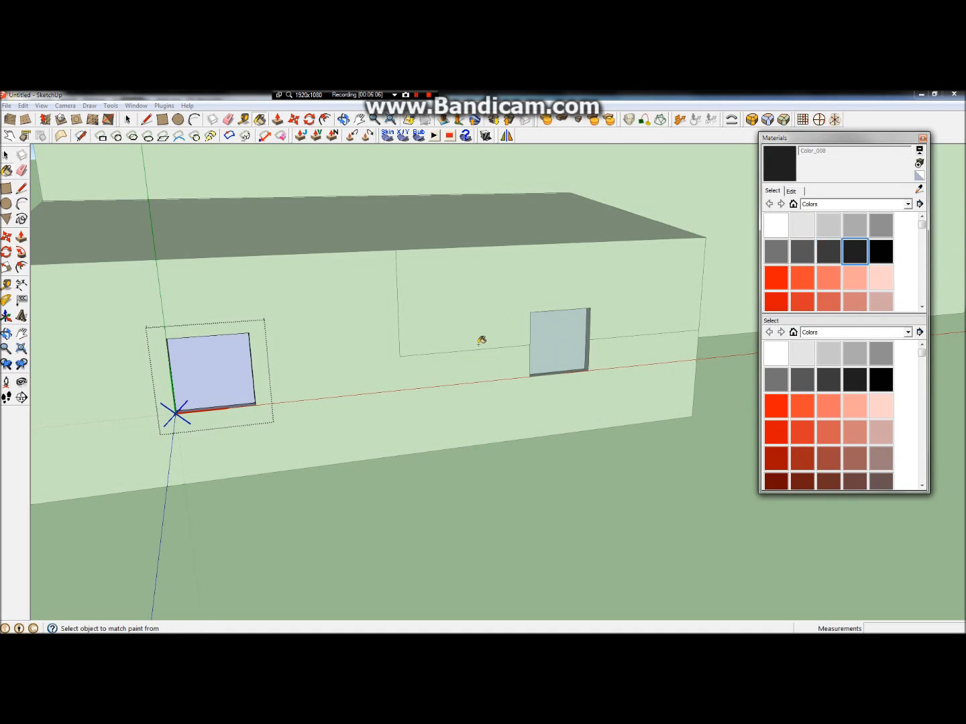
left_click(181, 363)
left_click(6, 154)
left_click(515, 489)
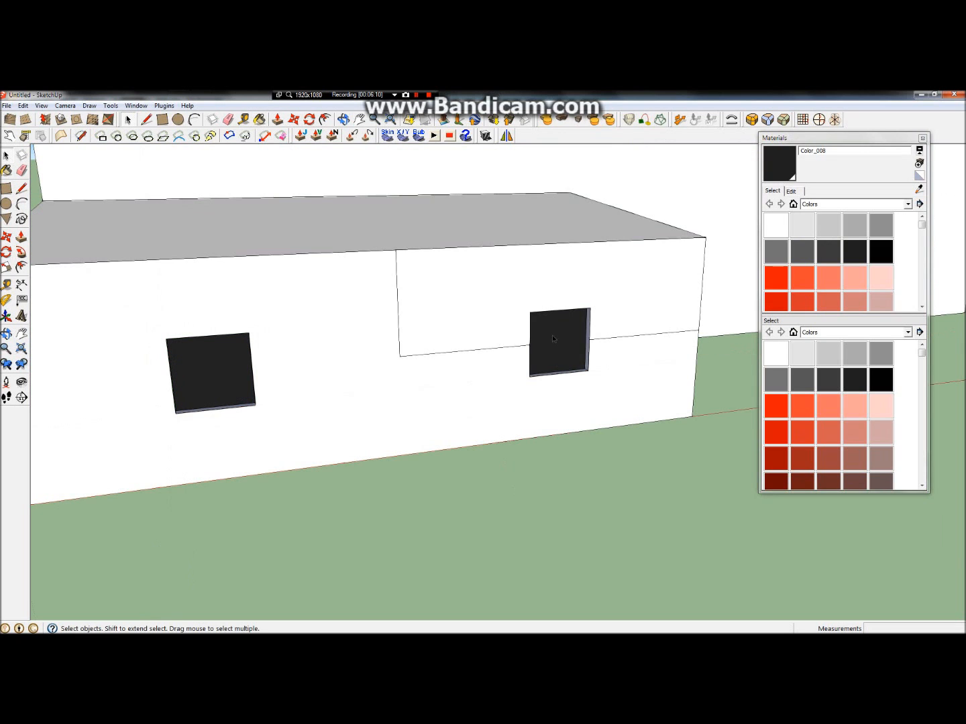
- Examine the painted window panes and their recesses up close from several angles
left_click(5, 333)
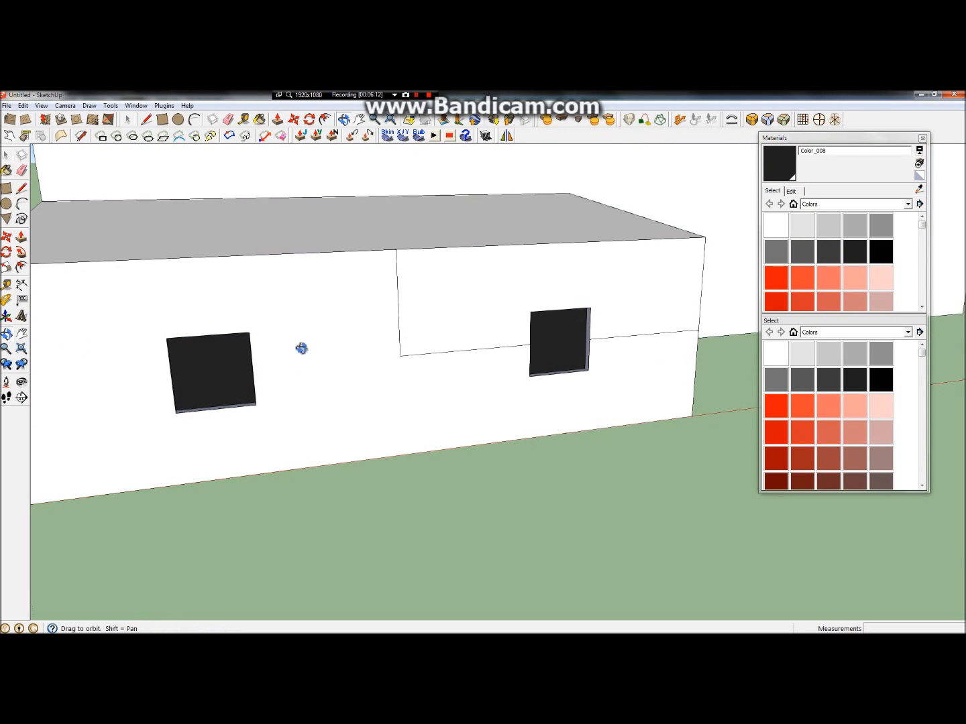
left_click_drag(301, 349, 181, 286)
scroll(188, 288, "up", 5)
left_click_drag(439, 210, 341, 275)
scroll(137, 285, "up", 3)
scroll(137, 285, "up", 1)
mouse_move(249, 314)
left_mouse_down()
mouse_move(399, 337)
mouse_move(429, 321)
mouse_move(257, 325)
mouse_move(242, 336)
left_mouse_up()
scroll(374, 331, "down", 3)
scroll(369, 336, "down", 5)
scroll(242, 335, "down", 2)
left_click_drag(362, 258, 452, 309)
scroll(534, 339, "up", 8)
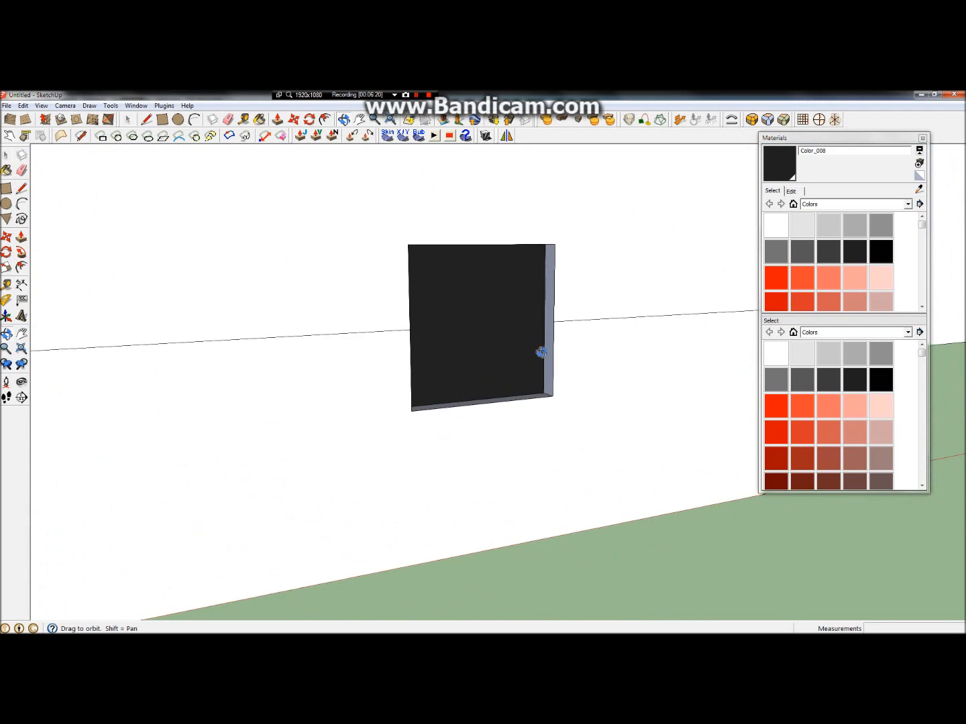
left_click_drag(487, 373, 263, 285)
scroll(263, 284, "down", 3)
left_click_drag(393, 332, 519, 390)
scroll(522, 306, "down", 2)
scroll(519, 307, "down", 3)
- Delete the leftover construction lines around the rear window on the annex's outer wall and dismiss the material palette
left_click(6, 156)
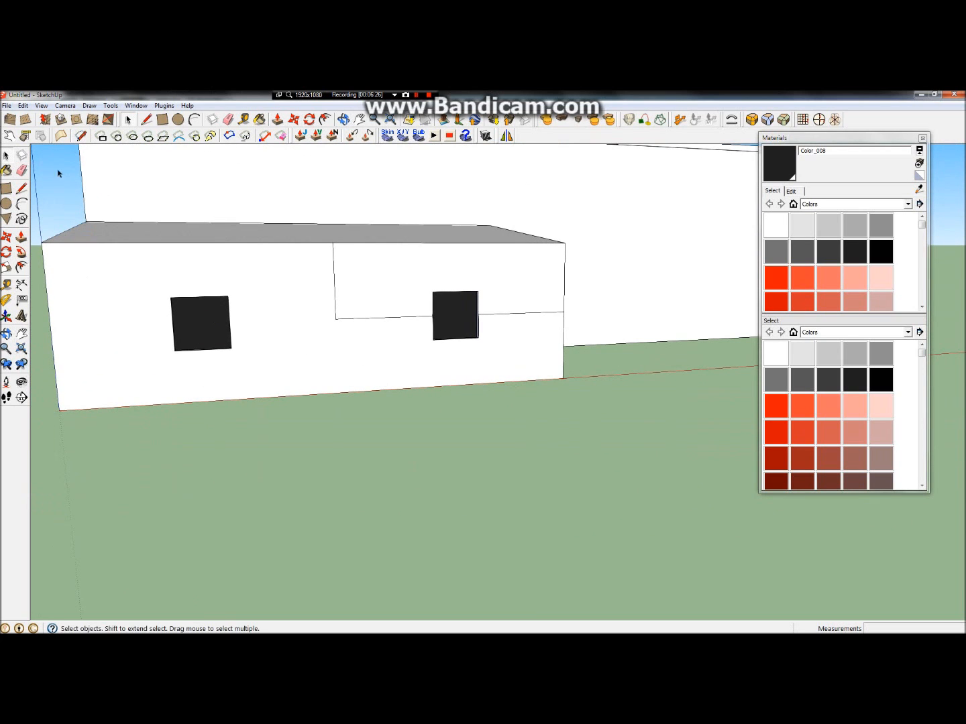
left_click(368, 320)
key("Delete")
left_click(335, 306)
key("Delete")
left_click(502, 314)
key("Delete")
left_click(922, 140)
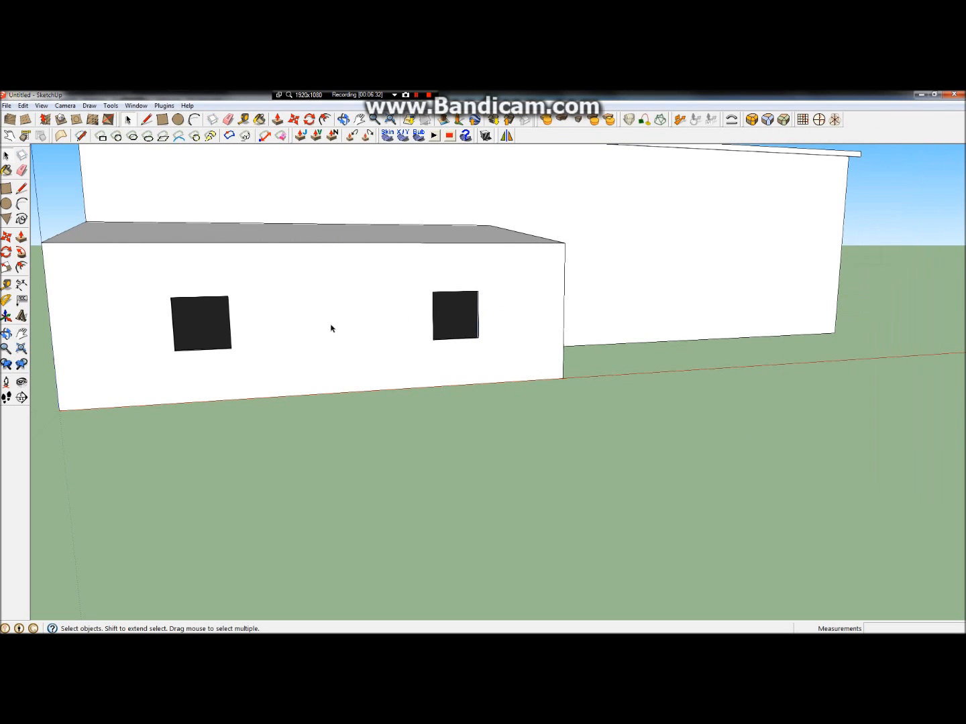
- Raise the annex roof face 4" to form a slab and extend its eave face 6" beyond the outer wall
left_click(6, 334)
left_click_drag(469, 322, 355, 339)
left_click(21, 237)
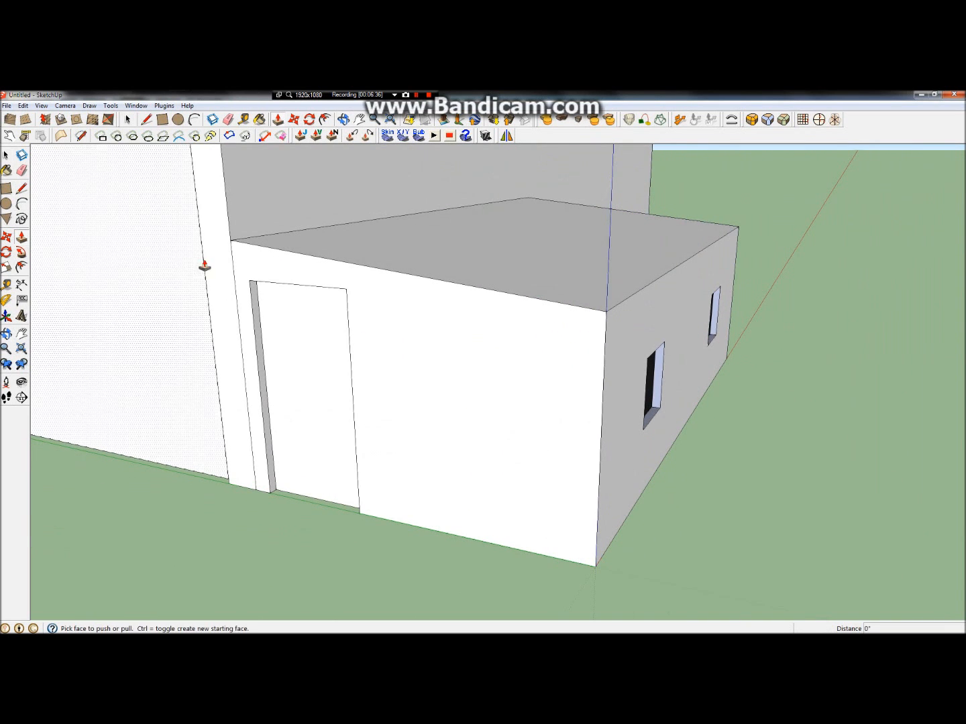
left_click(547, 272)
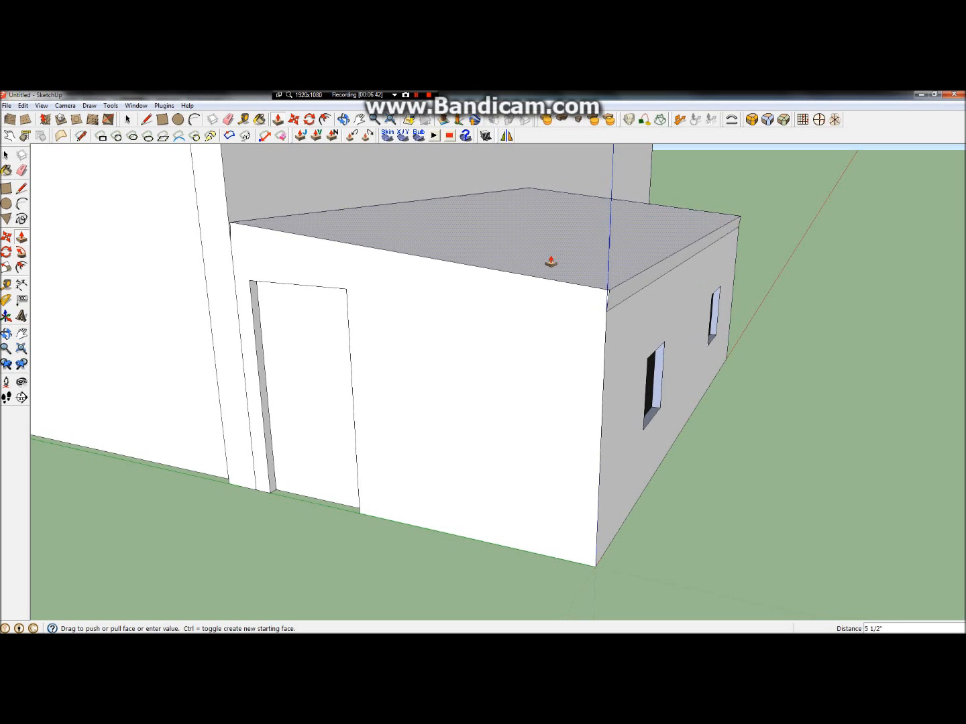
left_click(550, 262)
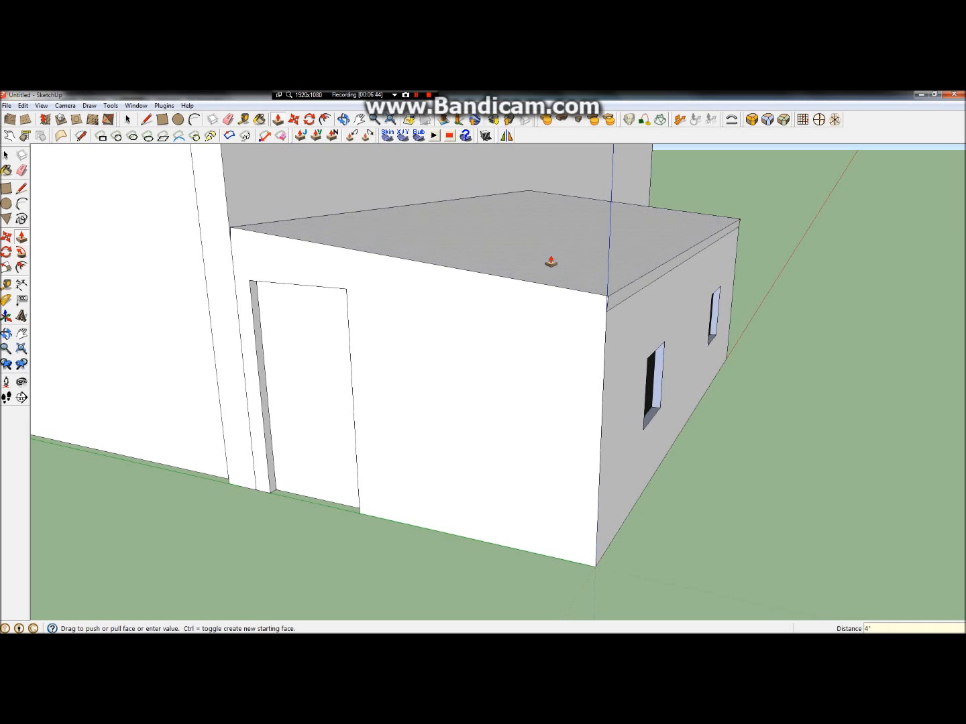
left_click(625, 293)
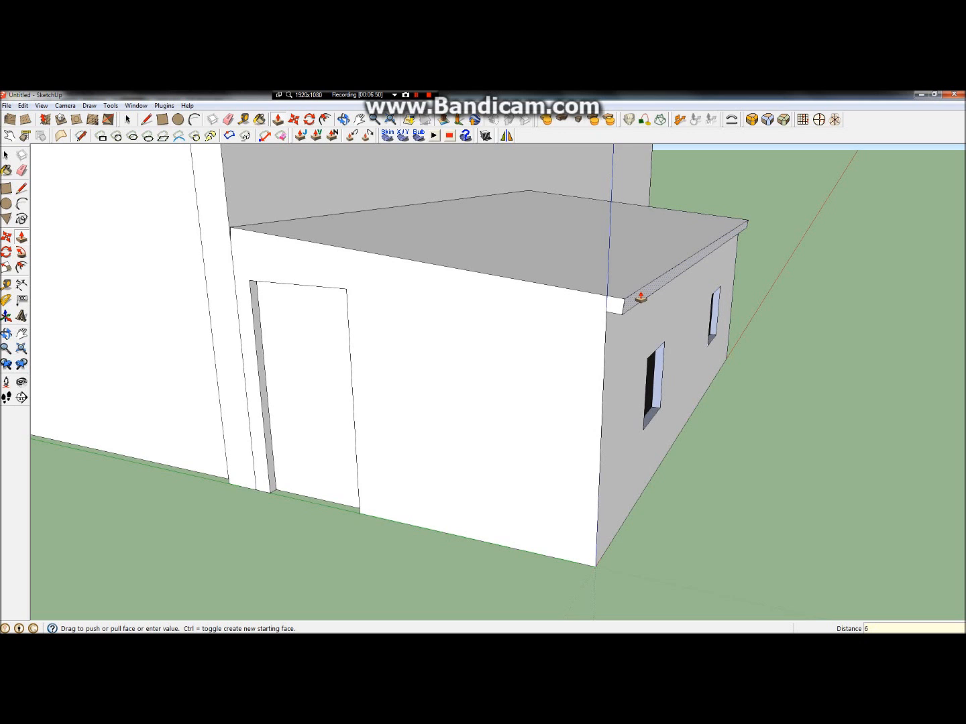
key("Return")
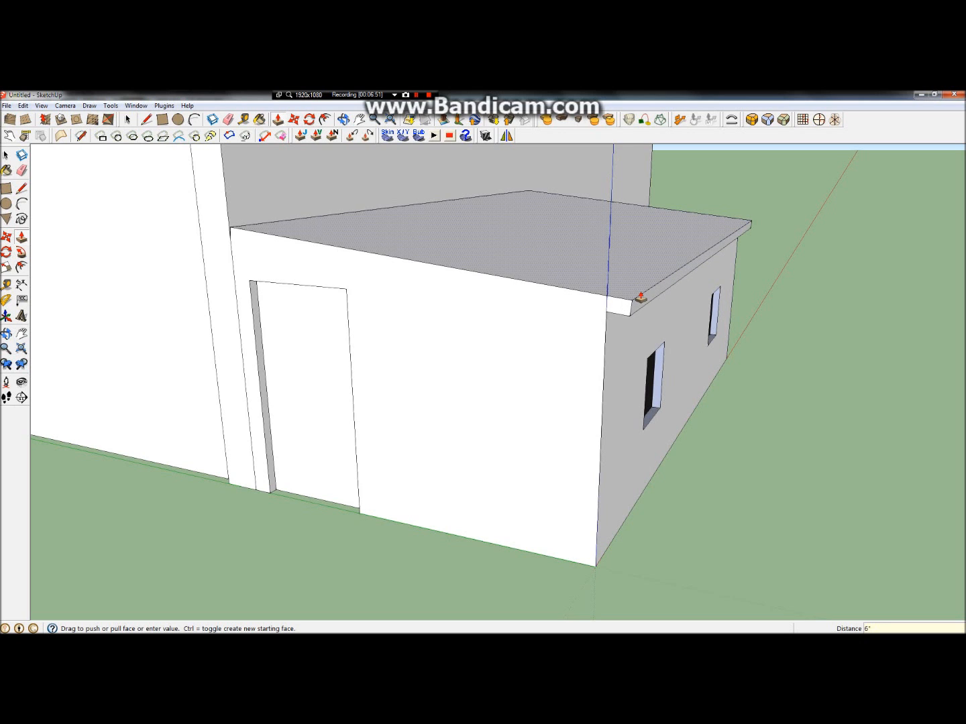
- Draw a line about 10' long across the front wall along the slab's underside, from the outer corner to the main building
left_click(23, 190)
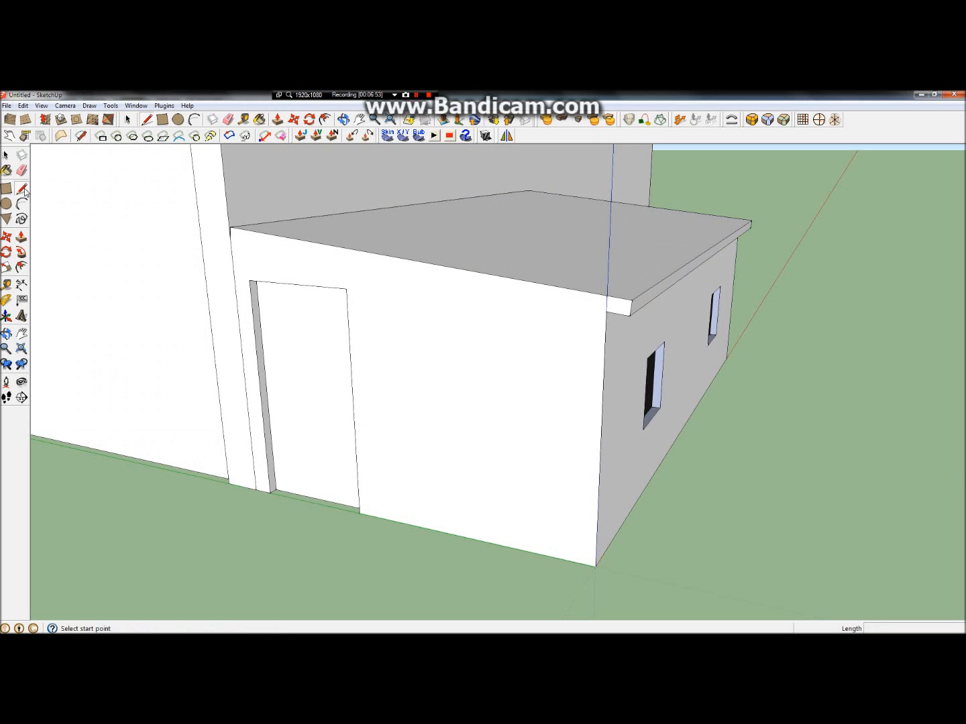
left_click(607, 311)
scroll(259, 255, "up", 5)
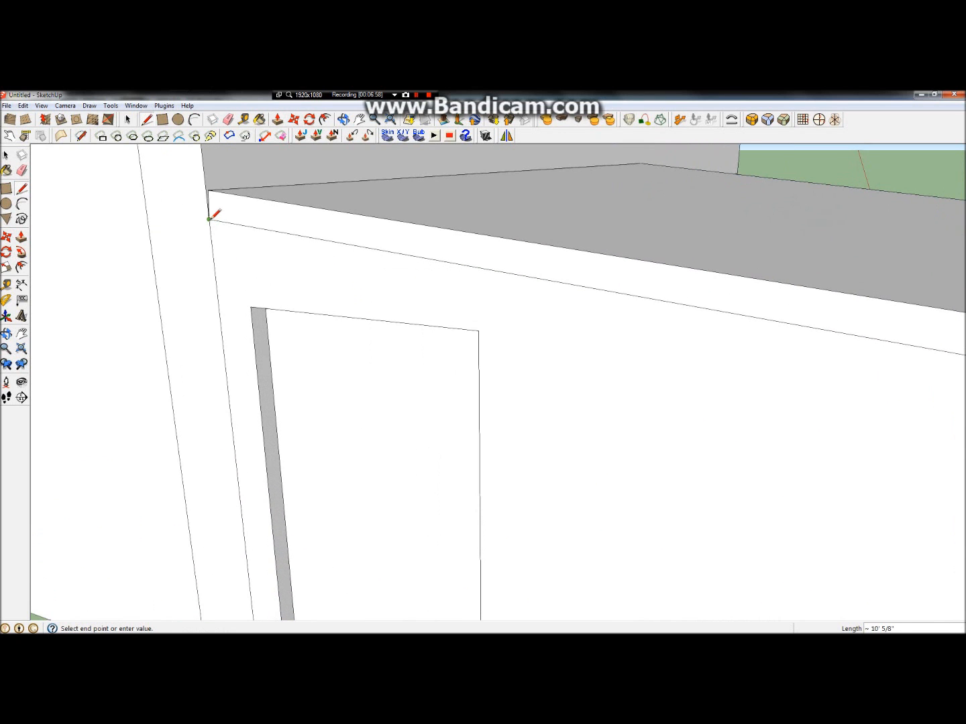
scroll(256, 244, "down", 5)
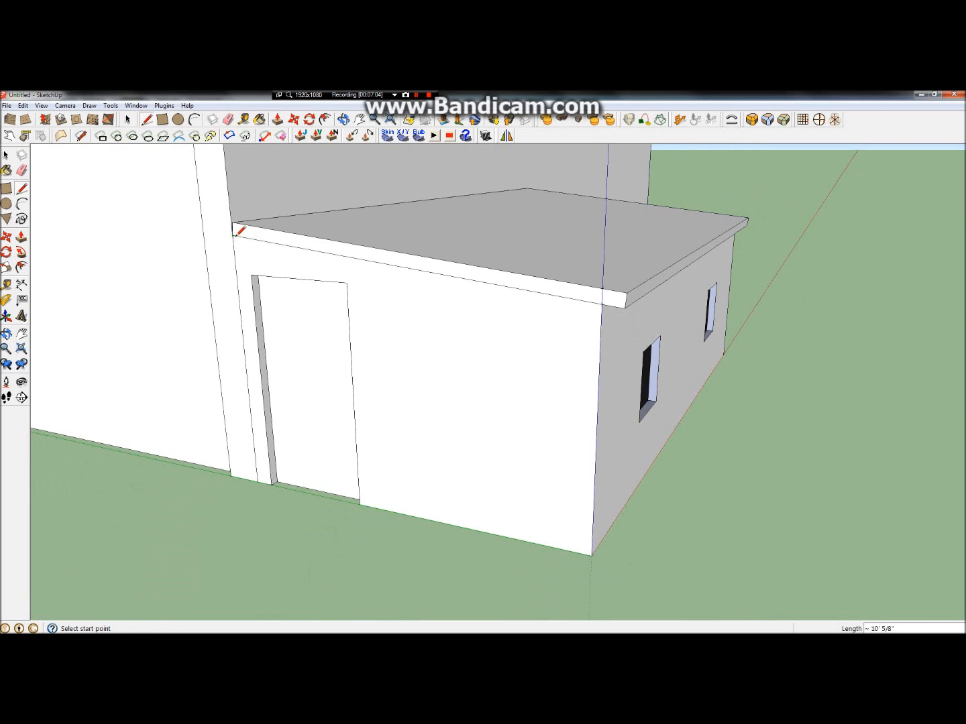
- Realign the drawing axes to the sloped front edge of the annex roof near the main building
scroll(235, 234, "up", 6)
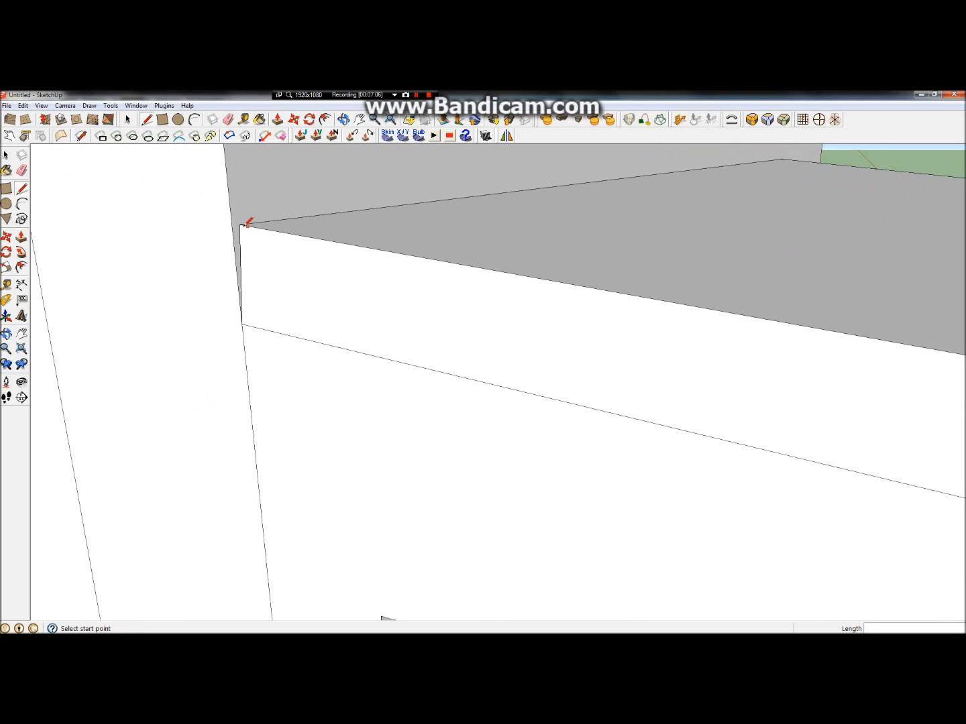
scroll(245, 224, "up", 2)
left_click(237, 224)
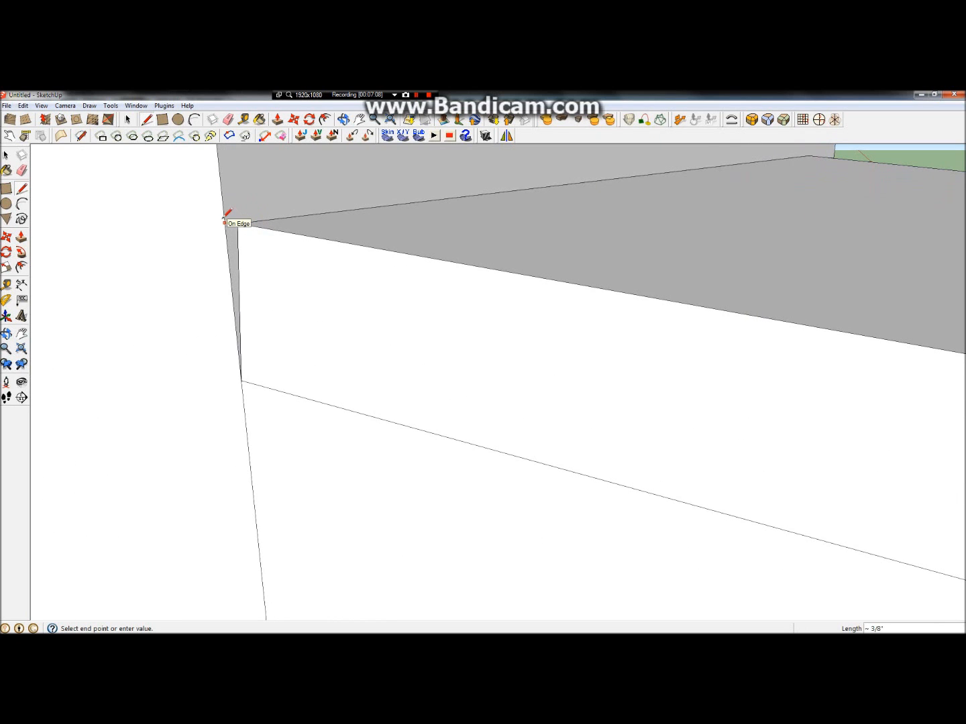
scroll(229, 217, "up", 3)
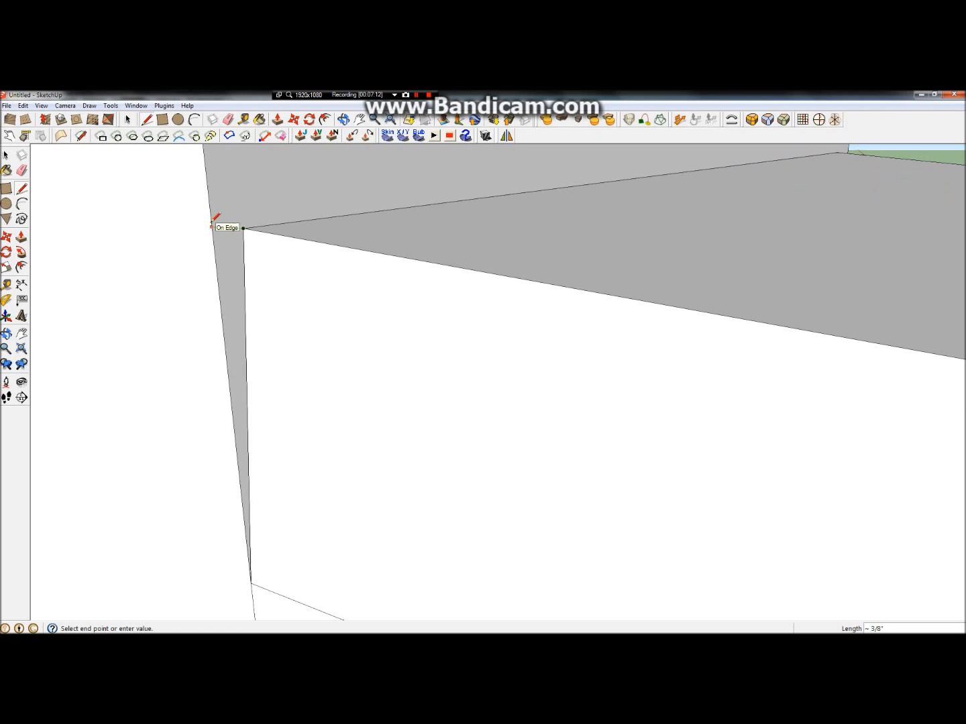
left_click(6, 316)
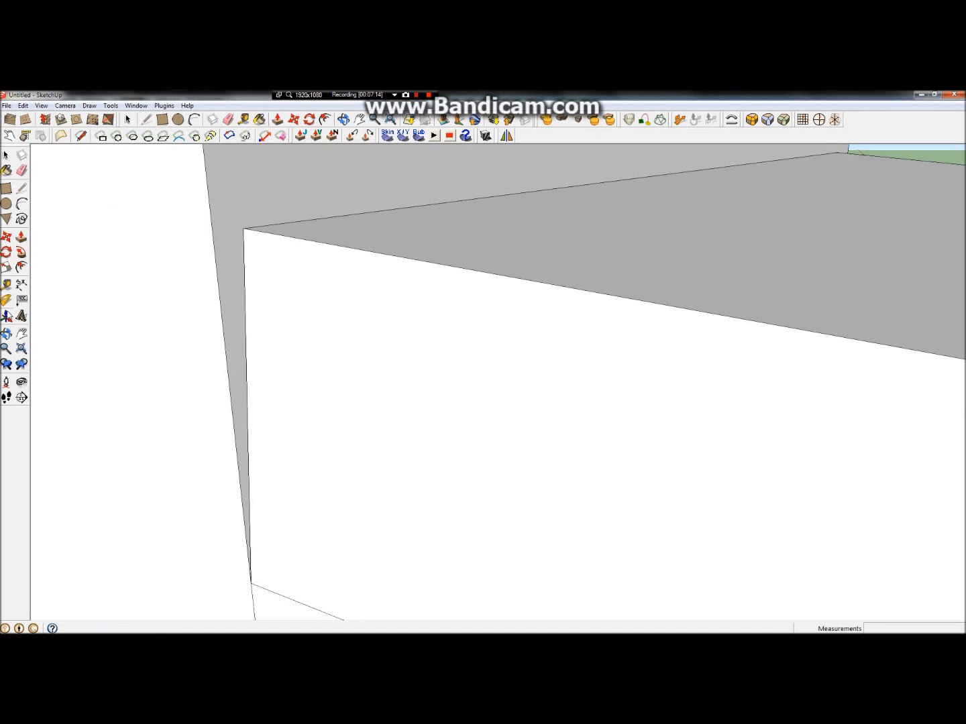
left_click(399, 257)
left_click(411, 262)
- Extend the roof's front top edge to the main building's corner edge with a line about 3/8" long
key("l")
left_click(244, 229)
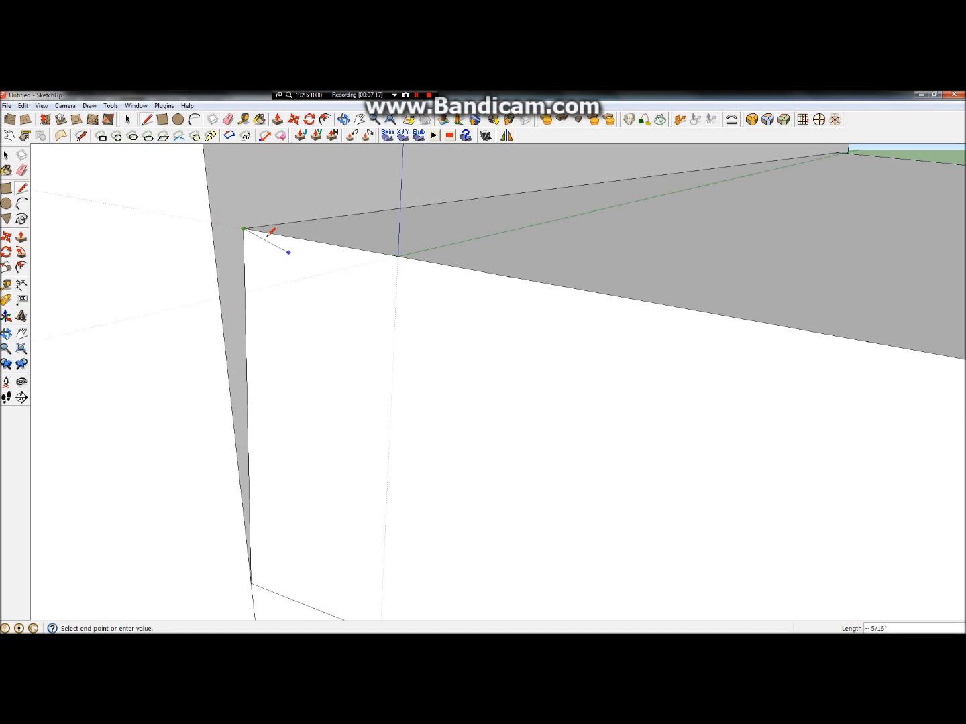
left_click(213, 221)
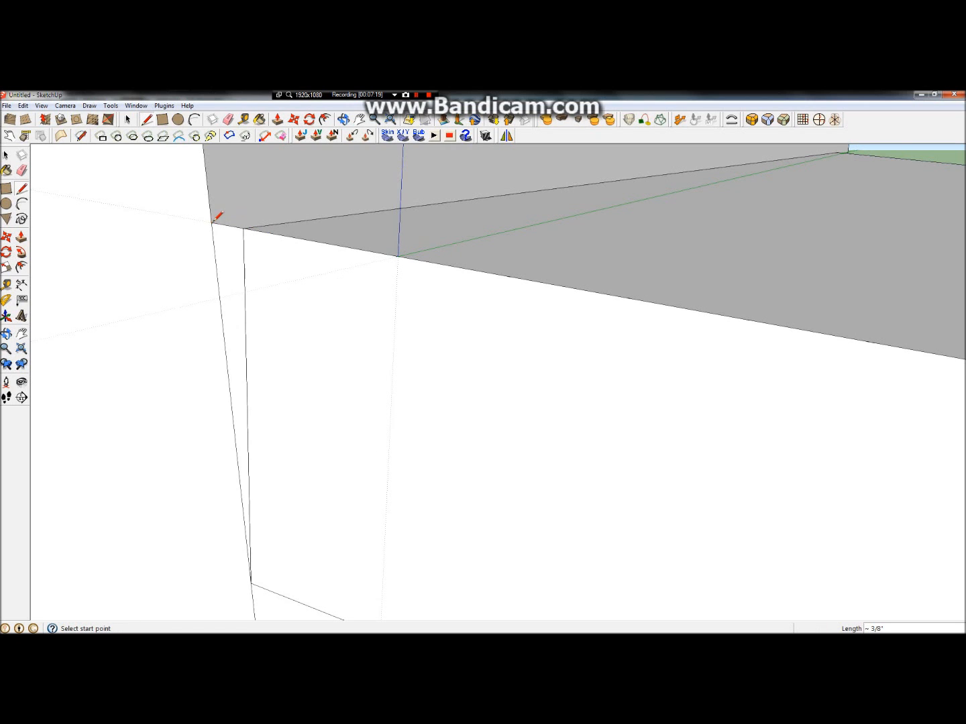
left_click(6, 169)
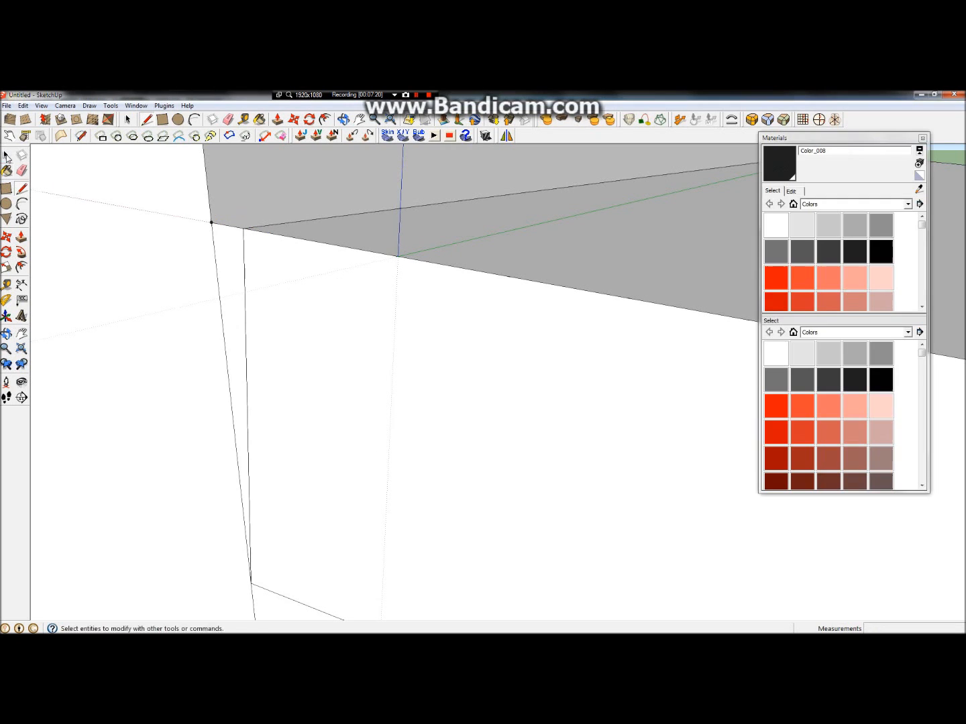
left_click(922, 139)
- Push/Pull the small triangular face beside the main building 20' back to fill the gap along the roof's inner edge
scroll(339, 328, "down", 4)
key("p")
left_click(295, 309)
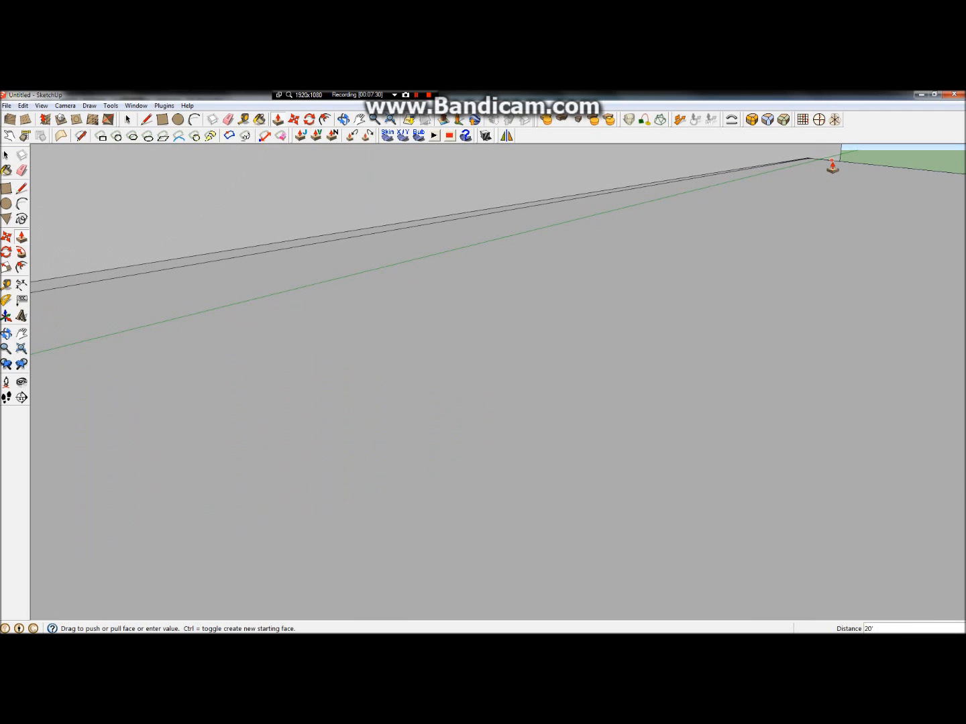
left_click(831, 168)
- Delete the two leftover edges where the gap filler meets the roof slab
left_click(5, 155)
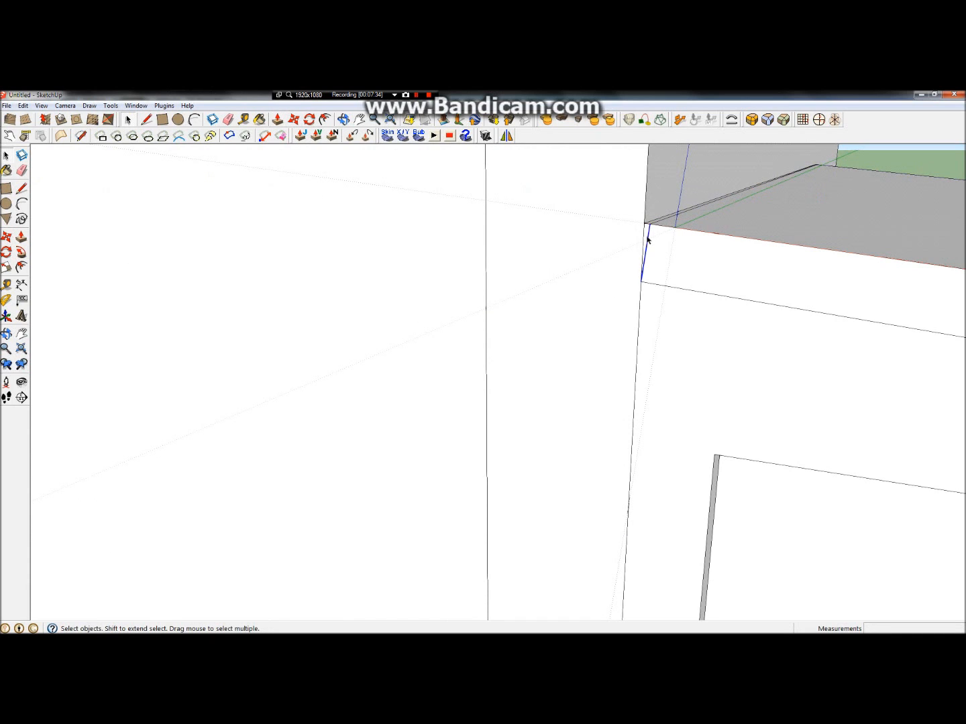
key("Delete")
left_click(667, 219)
key("Delete")
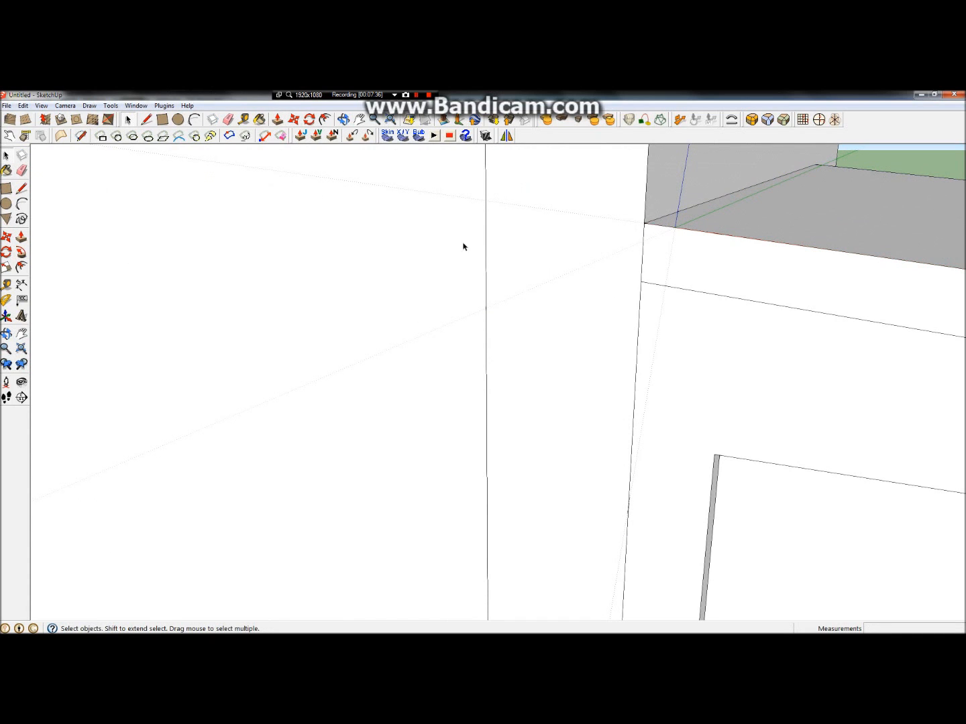
- Draw a line across the rear wall along the slab's underside and pull the roof strip above it outward as an overhang
left_click(6, 334)
left_click_drag(224, 314, 3, 302)
left_click_drag(613, 287, 632, 393)
left_click(7, 156)
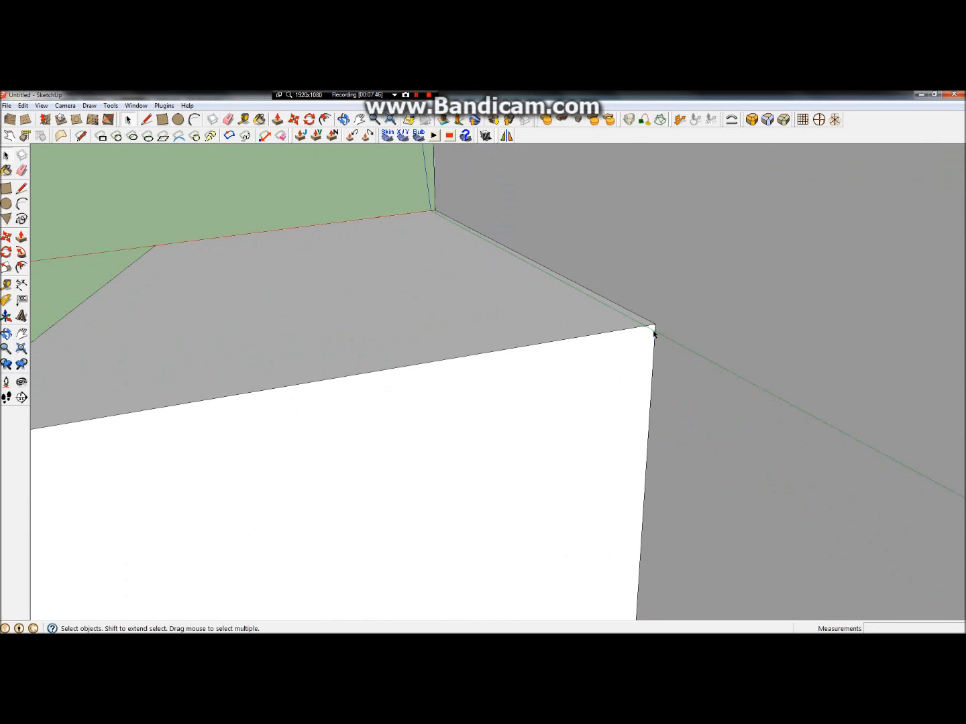
left_click(21, 189)
scroll(349, 335, "down", 3)
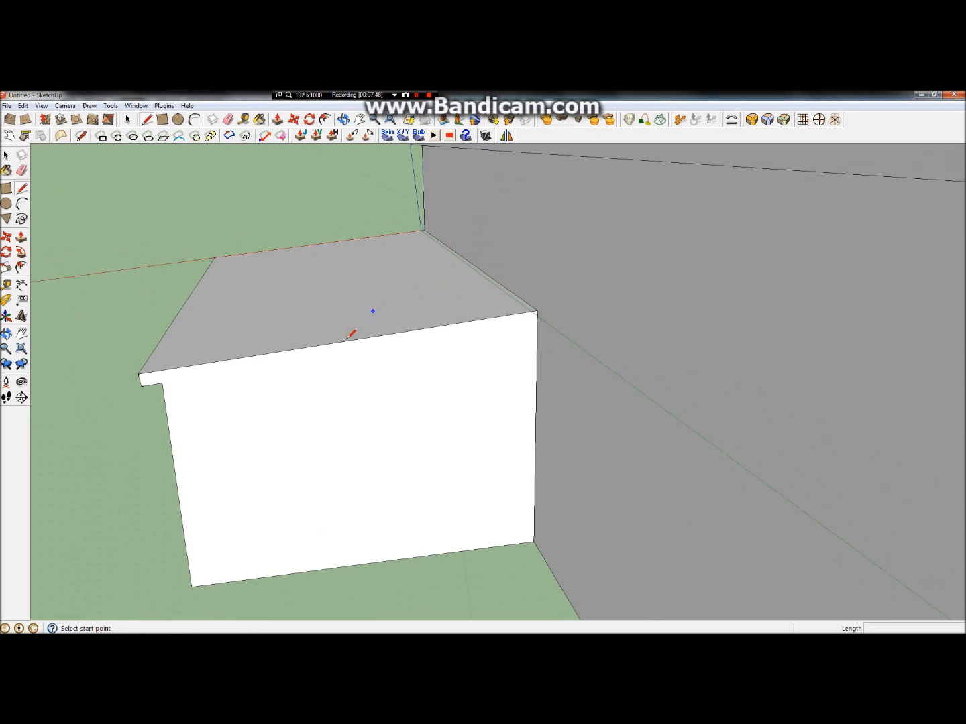
left_click(162, 383)
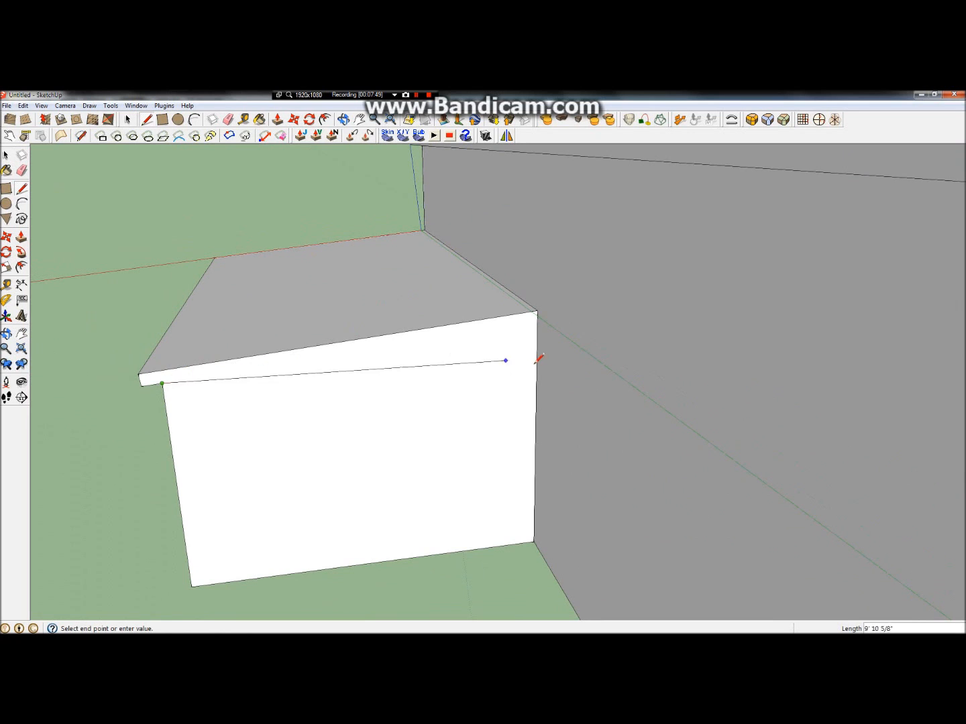
left_click(538, 322)
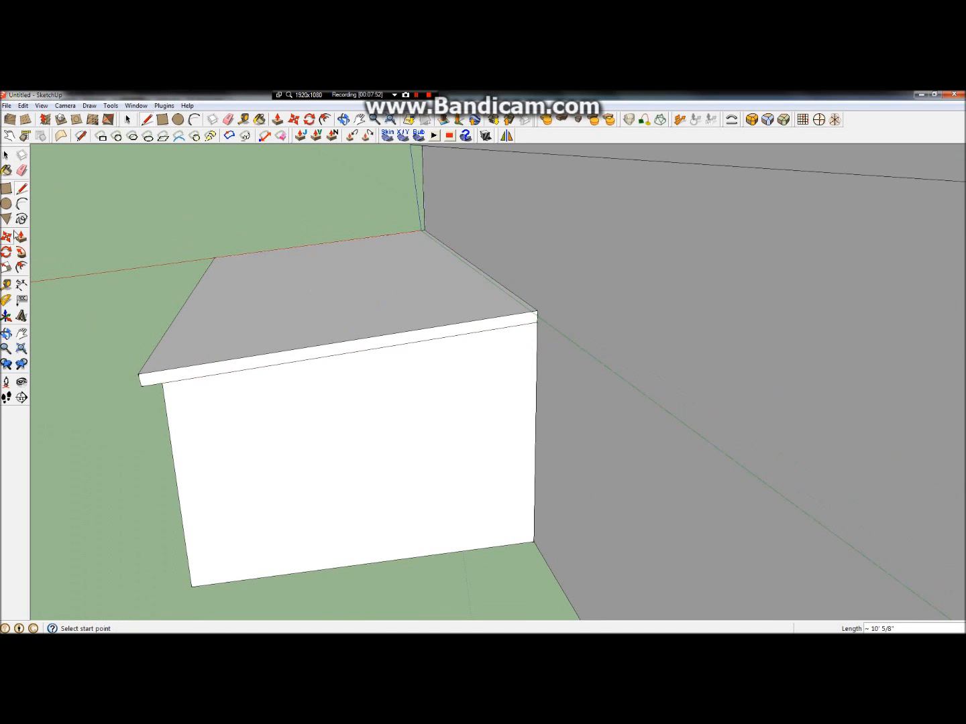
left_click(21, 237)
left_click_drag(268, 363, 258, 371)
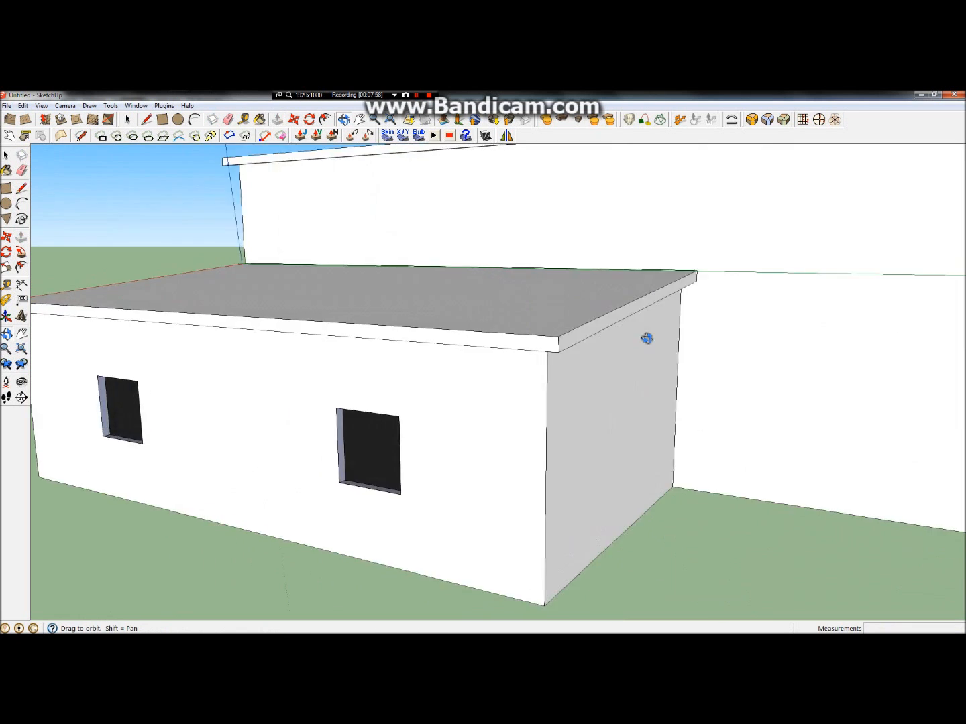
- Push/Pull the front edge face of the annex roof slab outward 6" as an overhang above the door
left_click_drag(646, 338, 772, 356)
scroll(423, 414, "up", 4)
scroll(426, 408, "down", 3)
left_click_drag(425, 407, 156, 274)
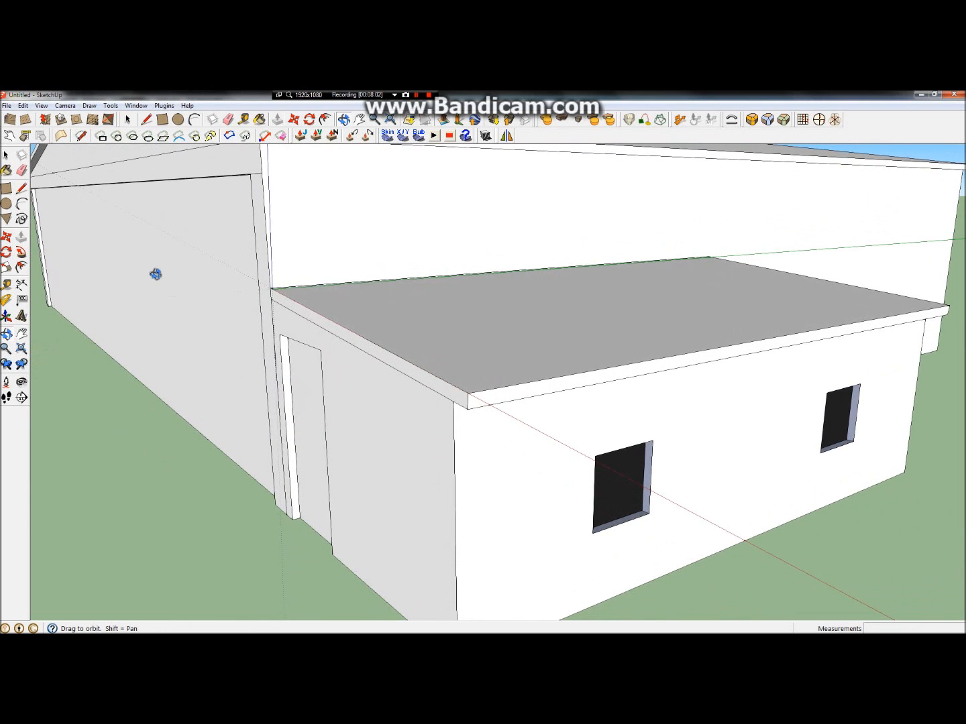
left_click(20, 239)
left_click_drag(420, 377, 400, 381)
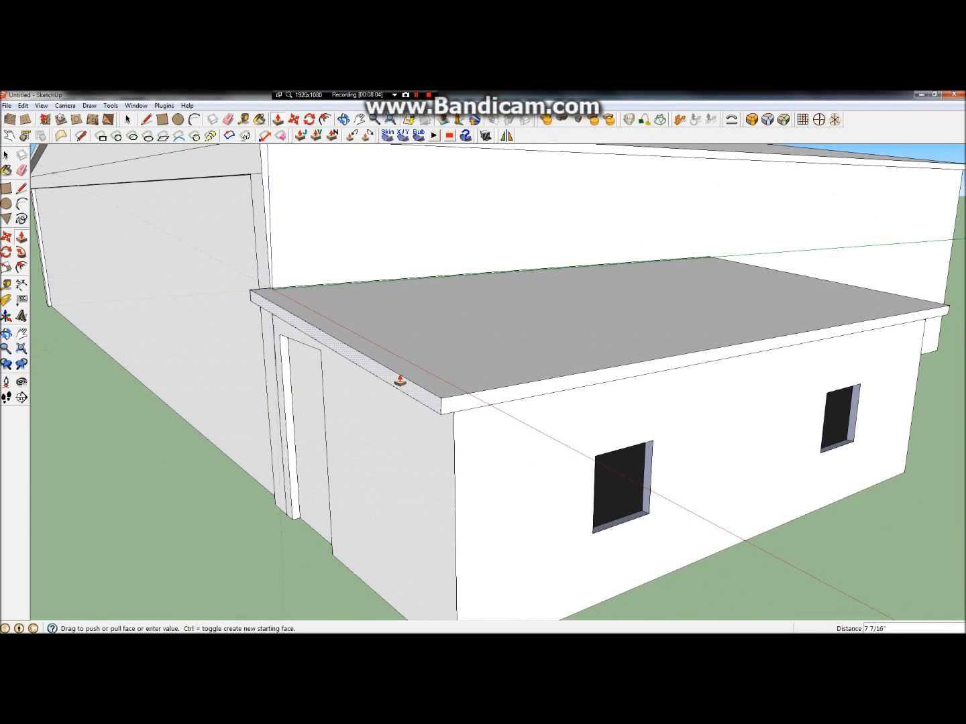
type("6")
key("Return")
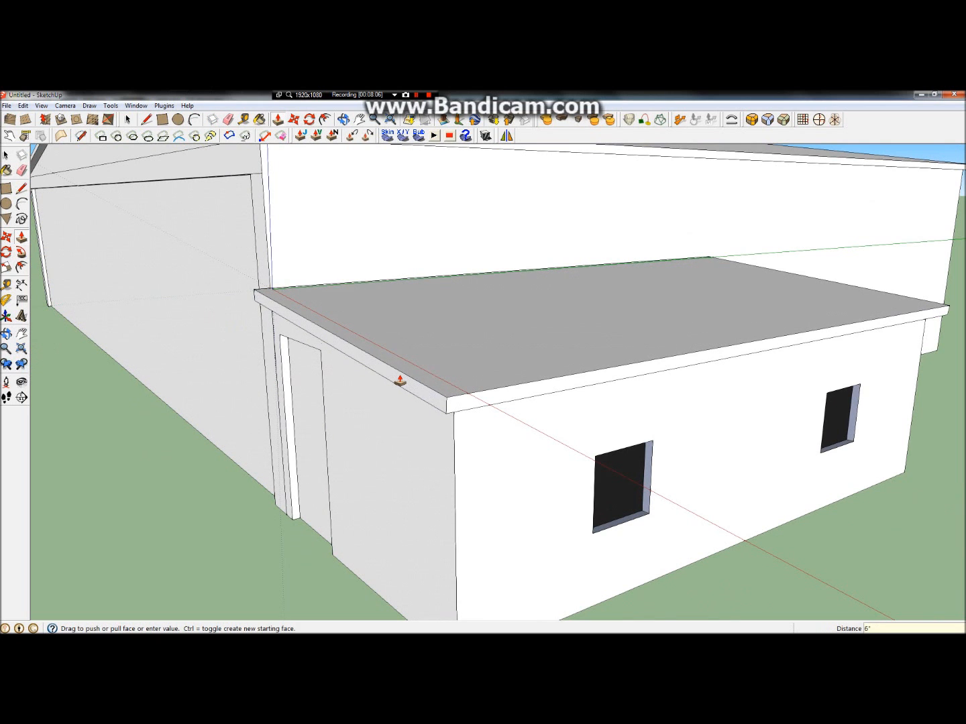
left_click(5, 335)
left_click_drag(575, 412, 488, 341)
key("space")
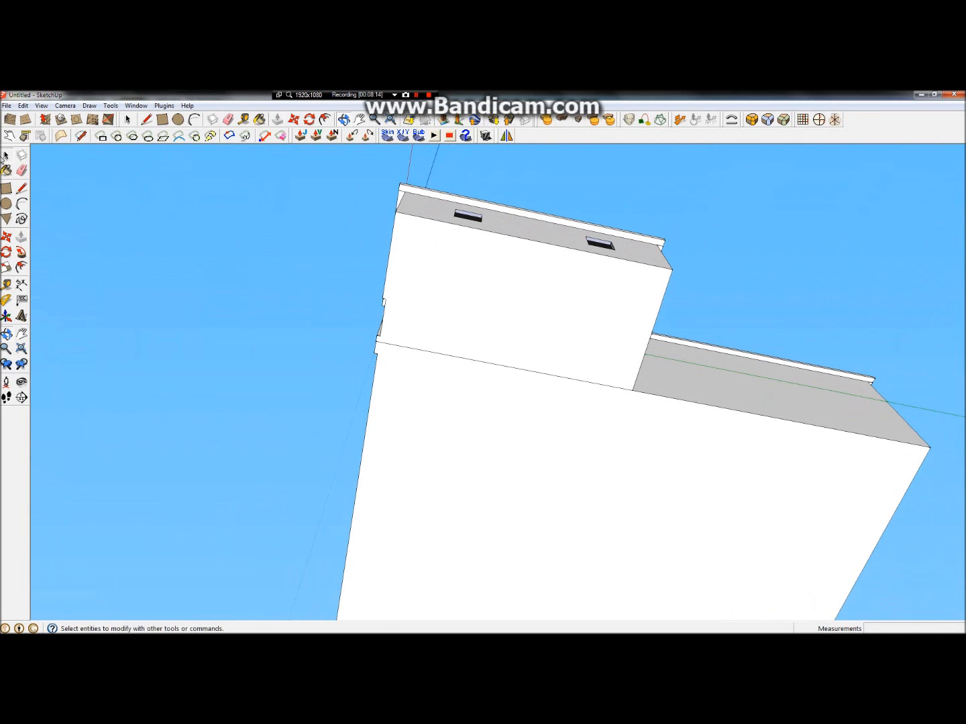
left_click(457, 359)
key("Escape")
- Delete the short leftover edge between the corner post and the beam at the main building's front corner farthest from the annex
left_click(6, 334)
left_click_drag(518, 278, 91, 341)
scroll(492, 308, "up", 5)
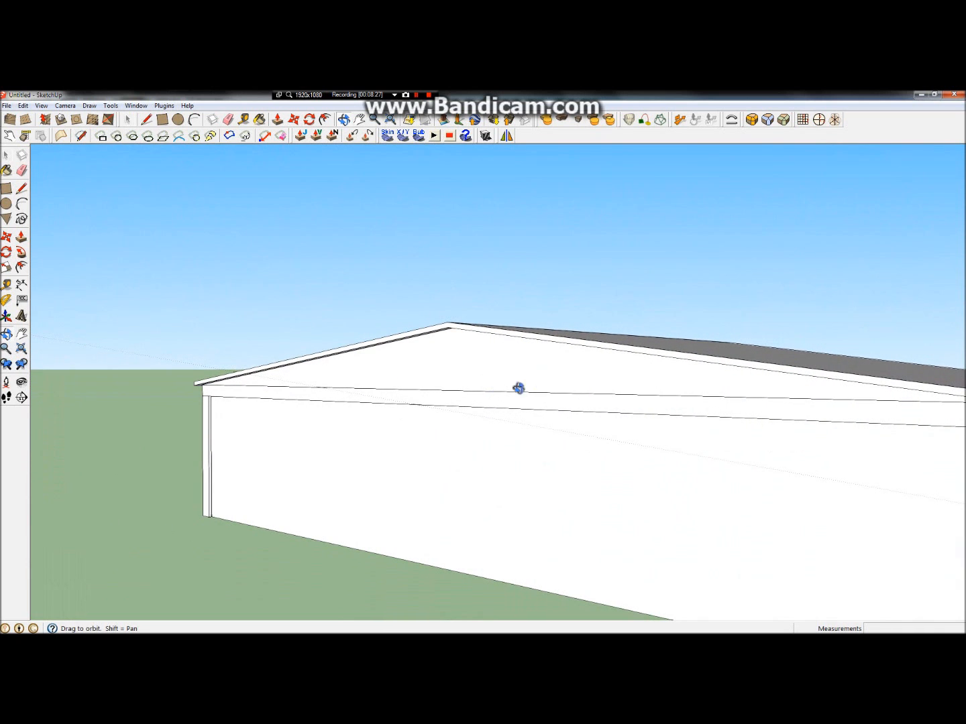
left_click_drag(320, 402, 636, 372)
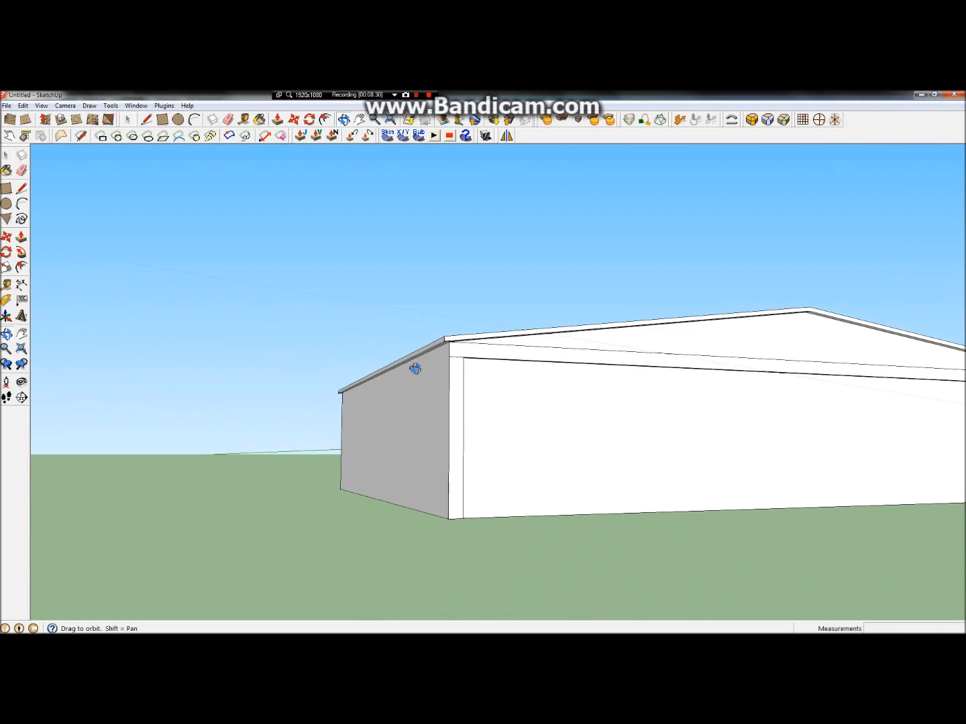
scroll(389, 358, "up", 3)
left_click(6, 156)
left_click(498, 345)
left_click(502, 346)
key("Delete")
scroll(335, 344, "down", 6)
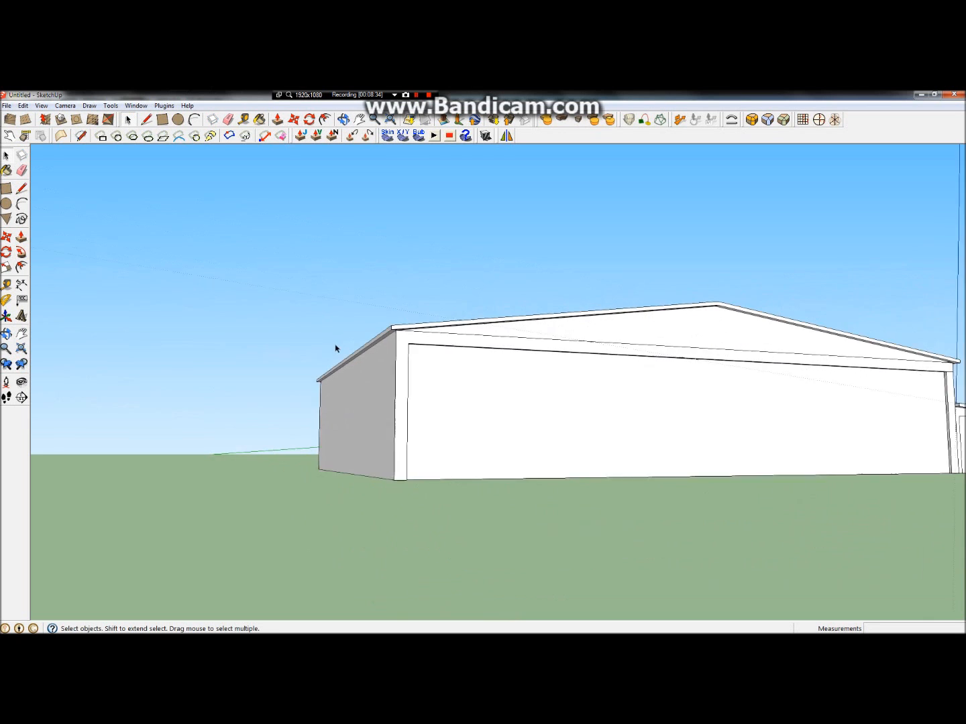
scroll(738, 393, "up", 4)
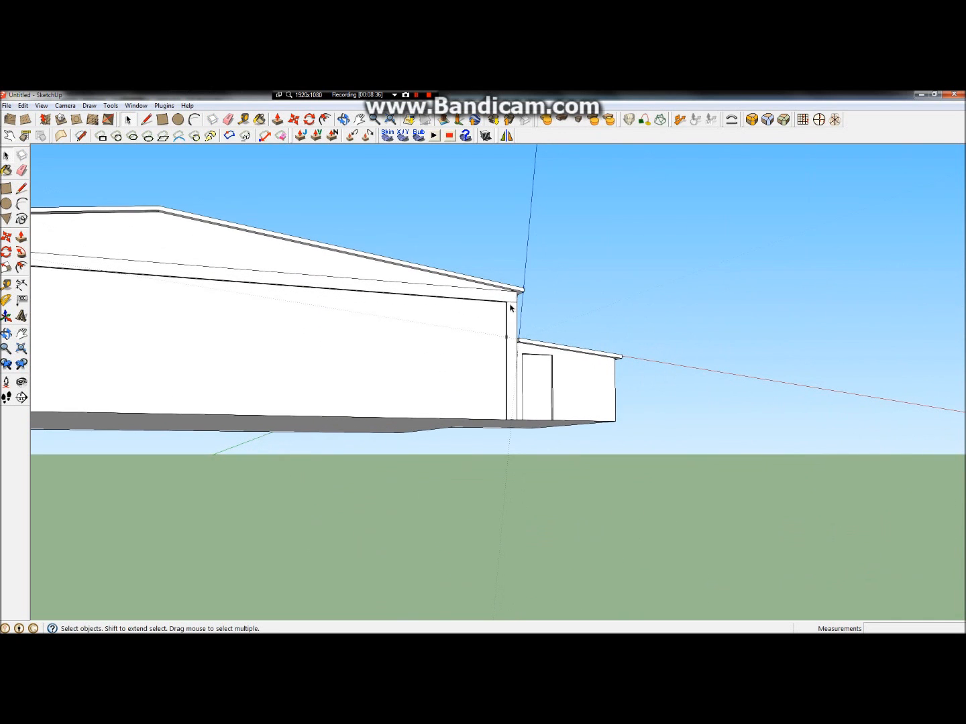
left_click(6, 335)
left_click_drag(521, 392, 511, 364)
left_click_drag(446, 351, 540, 421)
scroll(540, 421, "up", 4)
left_click_drag(593, 402, 523, 302)
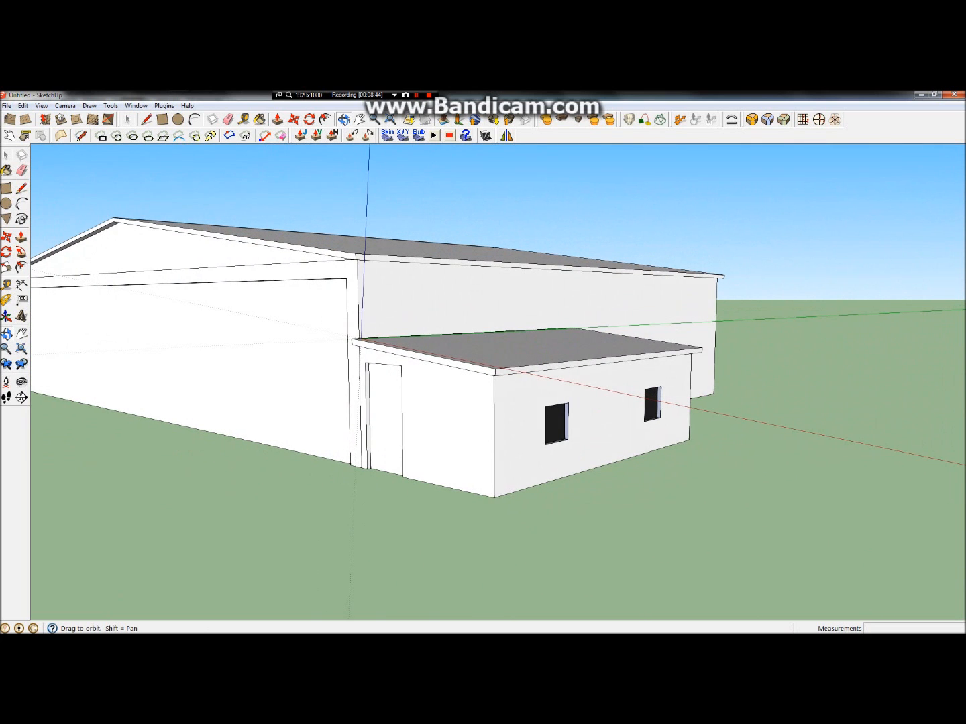